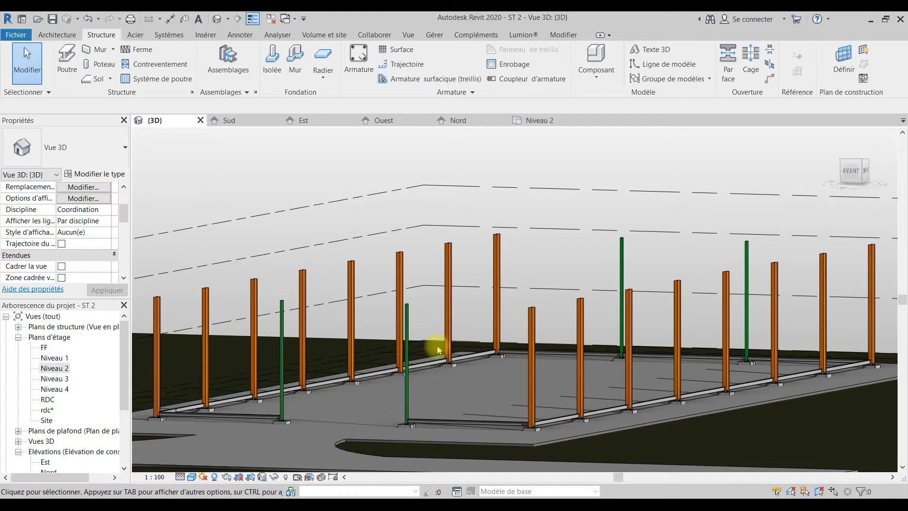
- Examine the columns and base beams in the 3D view, and the level heights in the Sud elevation
click(450, 309)
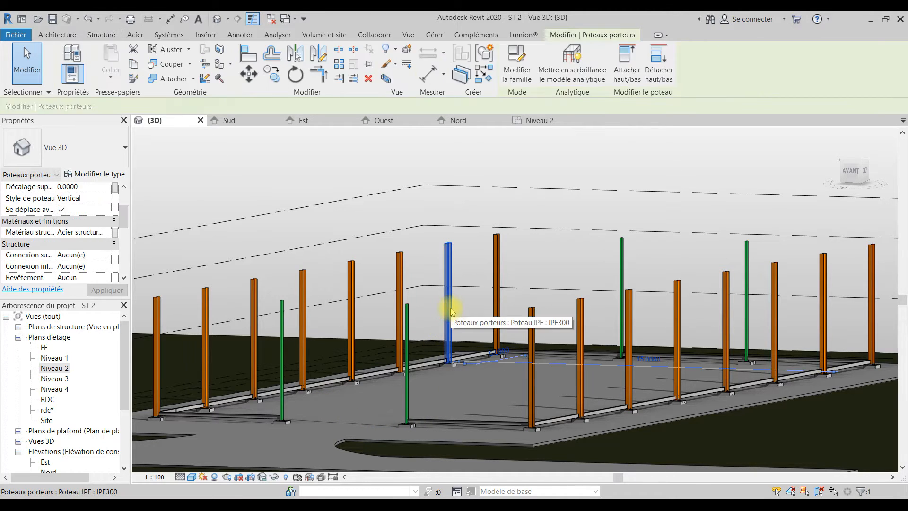
click(525, 260)
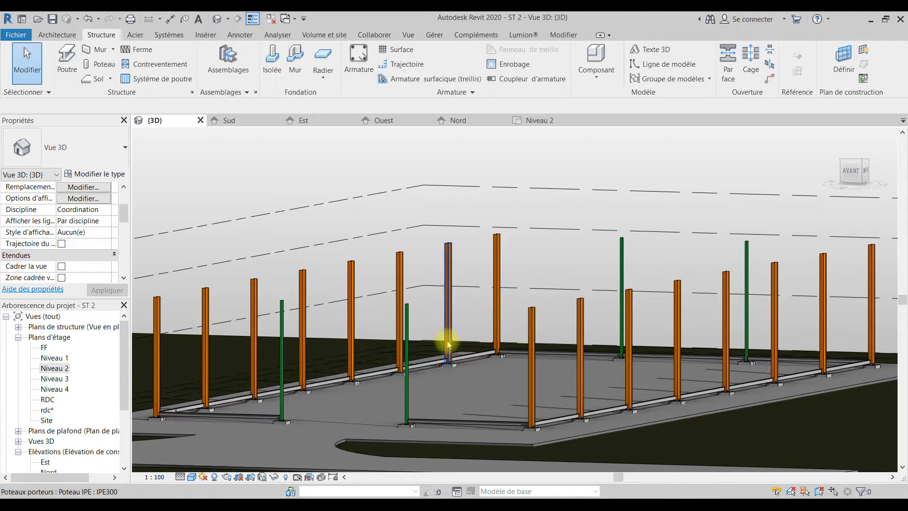
click(409, 388)
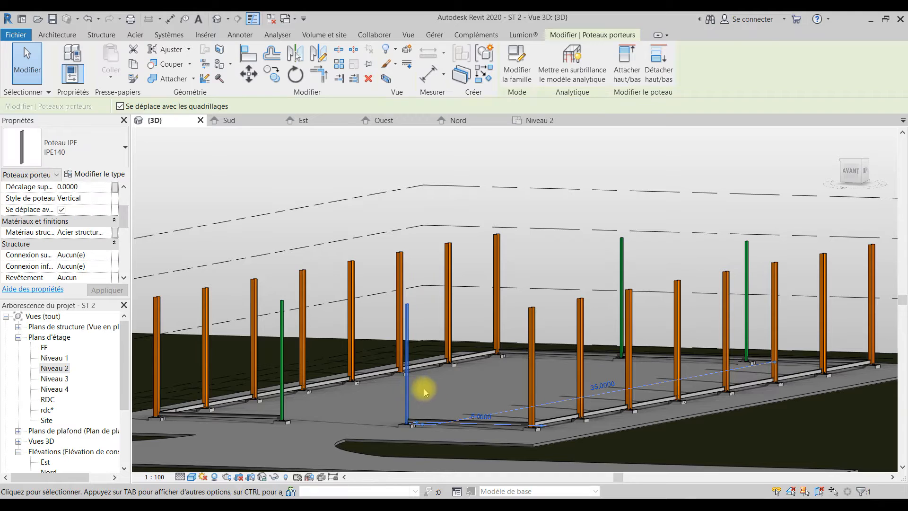
click(446, 392)
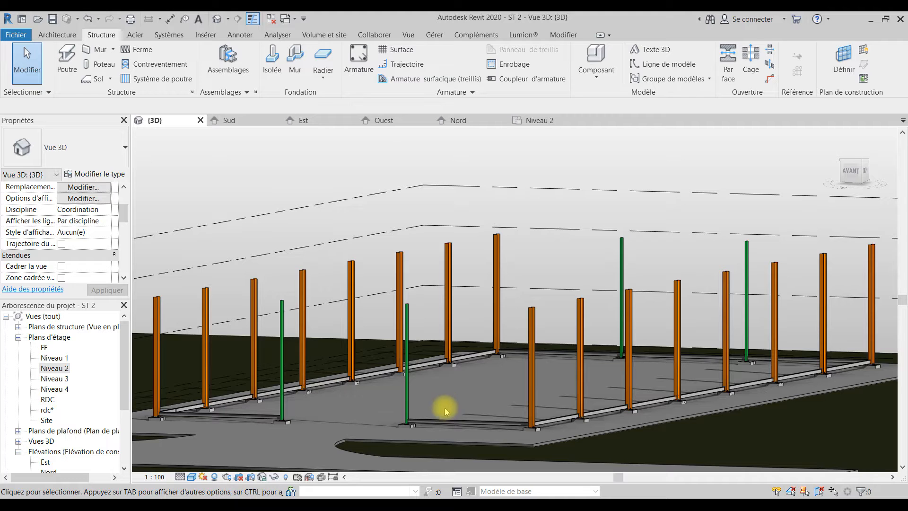
click(257, 418)
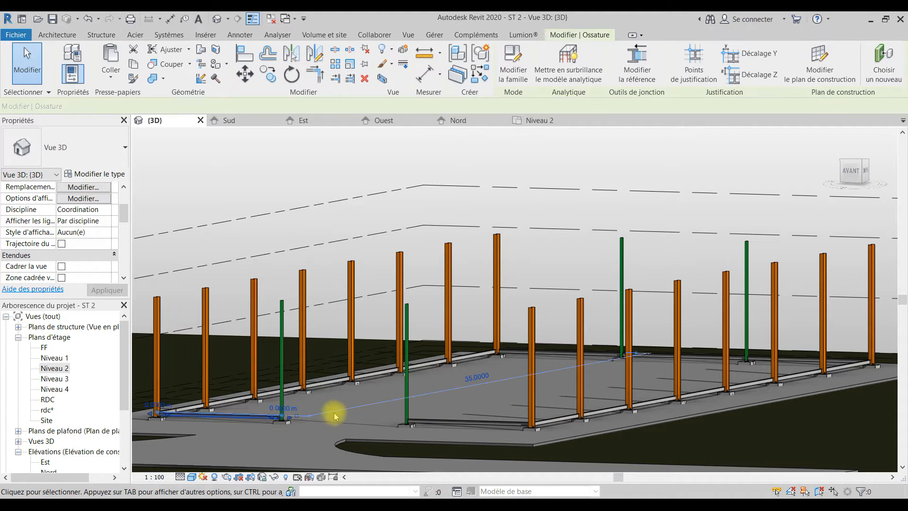
click(361, 415)
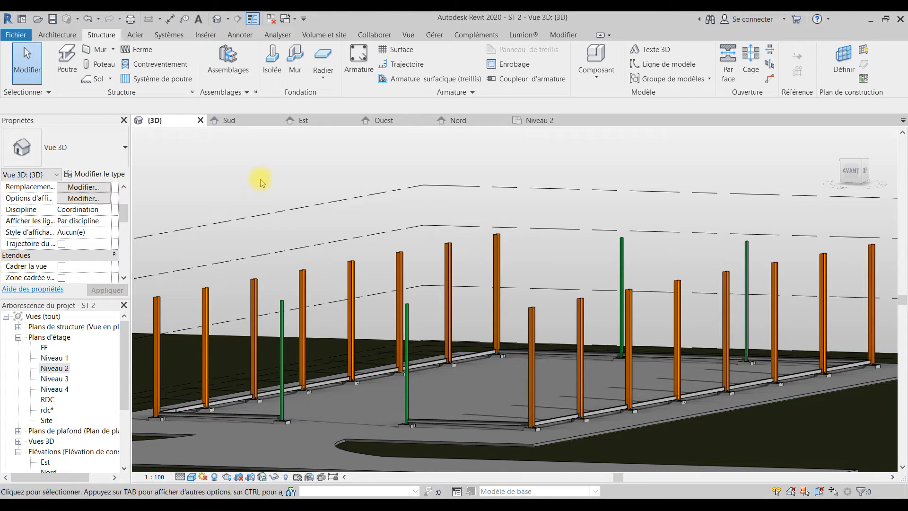
click(243, 124)
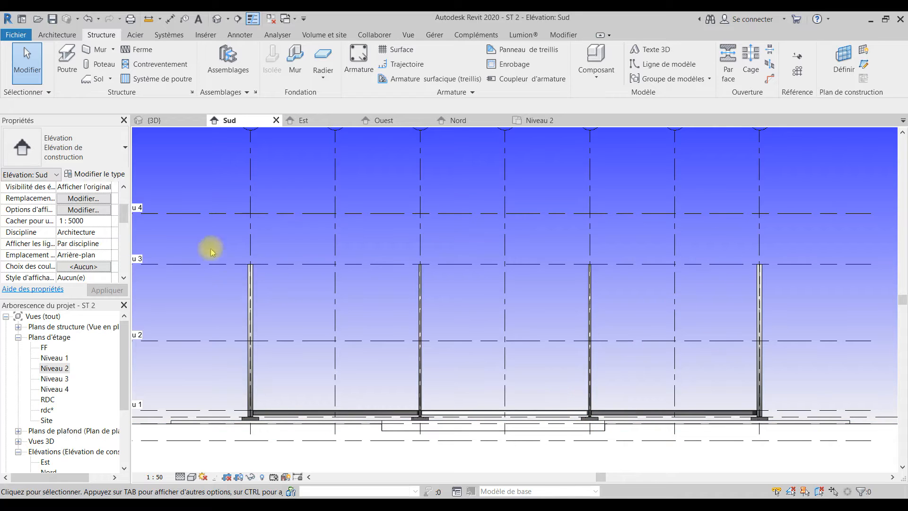
scroll(284, 310, down, 3)
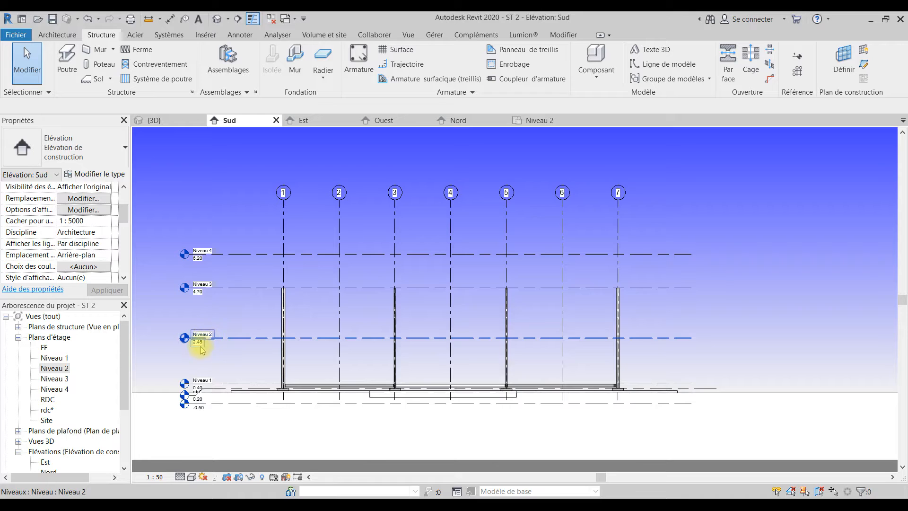
- Open the Niveau 2 floor plan and frame the column bays along grid A
double_click(66, 369)
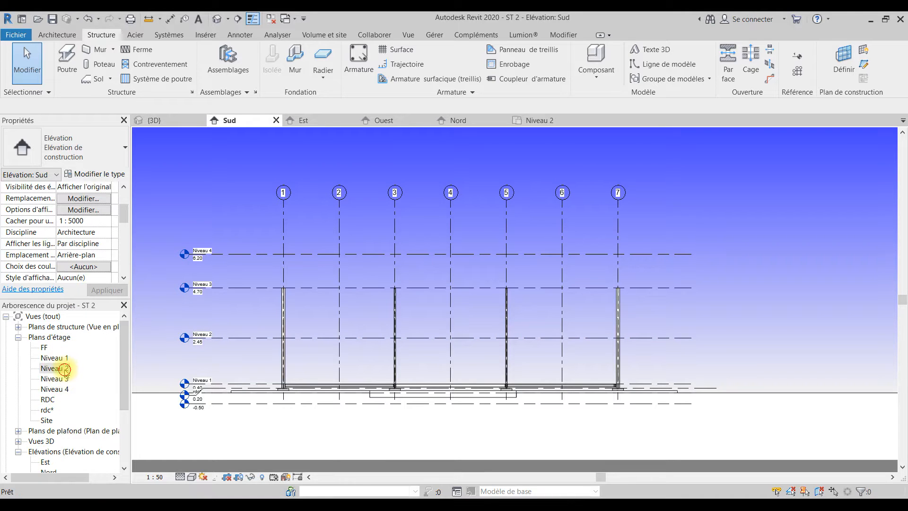
scroll(349, 303, down, 3)
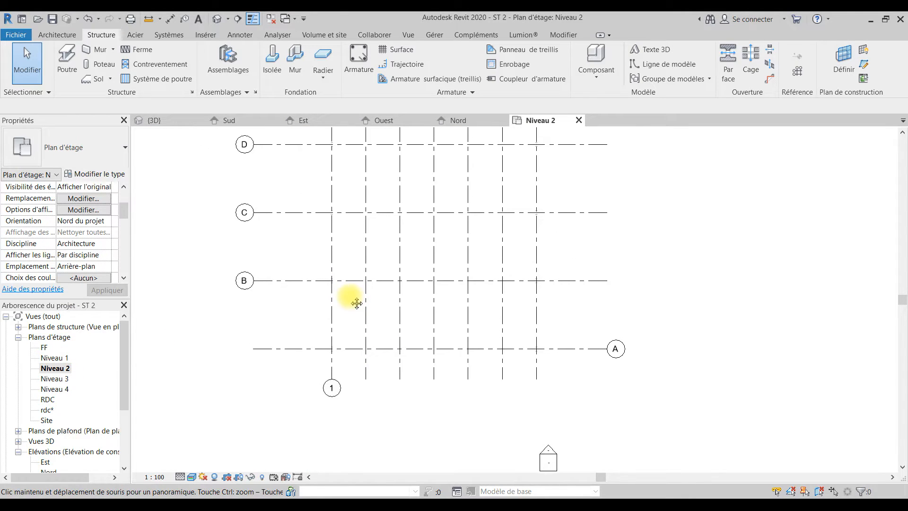
scroll(324, 337, up, 5)
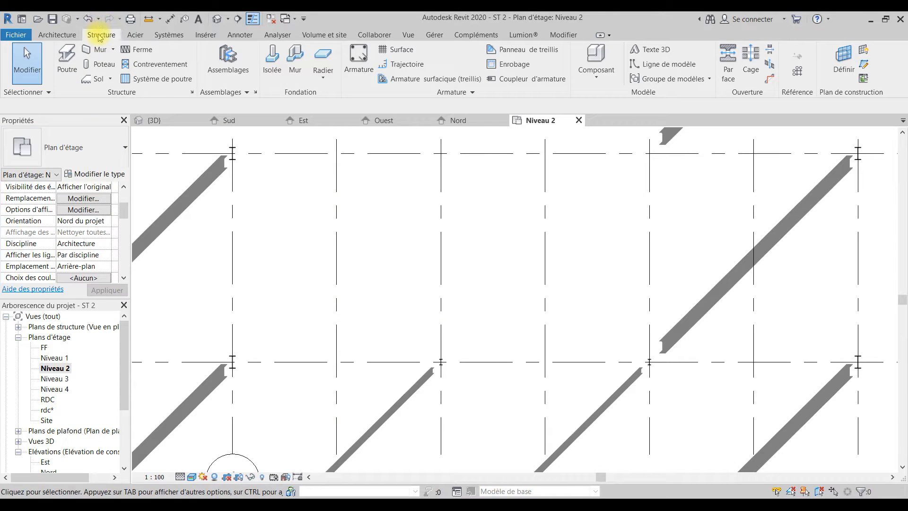
- Start the Beam tool, check its loaded types, and browse the family library to the Acier folder under France, Structure, Ossature
click(67, 61)
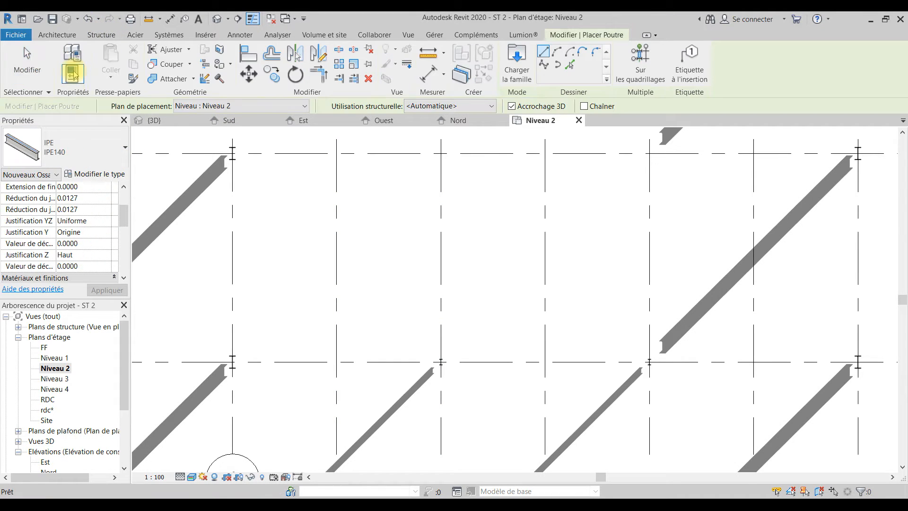
click(91, 143)
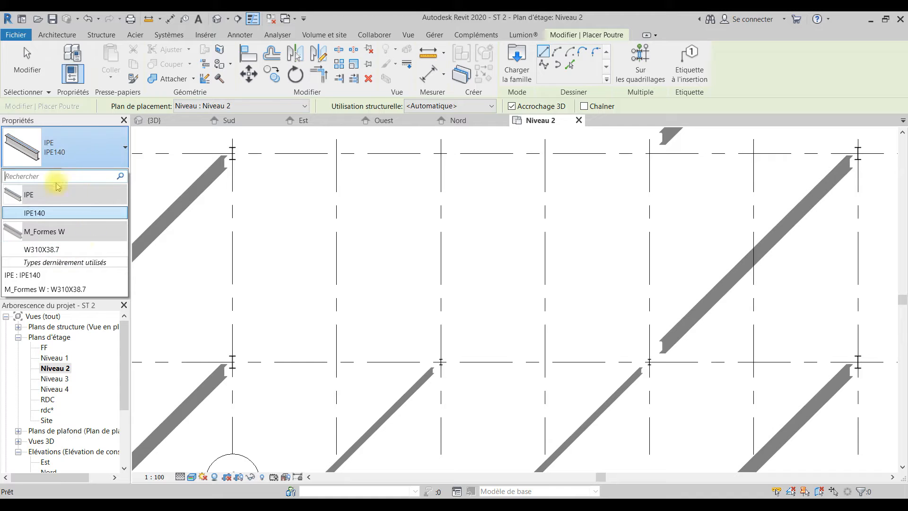
click(70, 149)
click(517, 66)
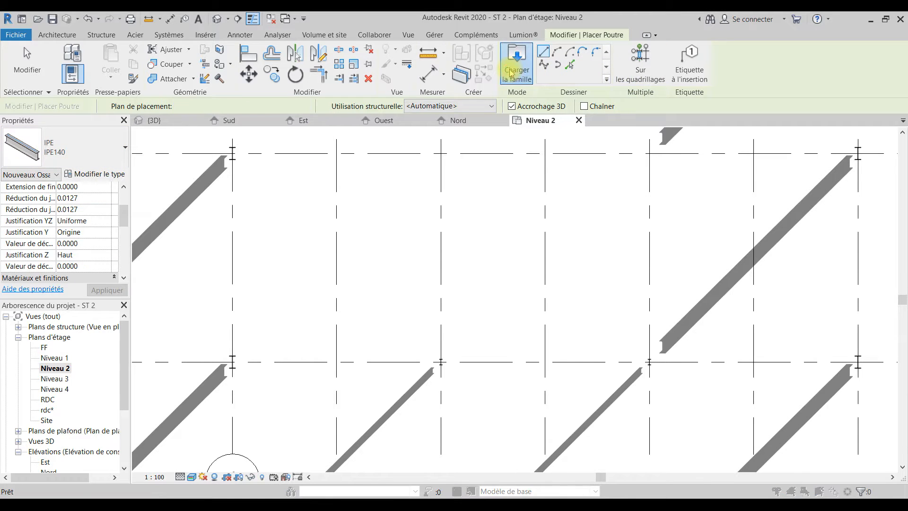
click(593, 196)
click(593, 196)
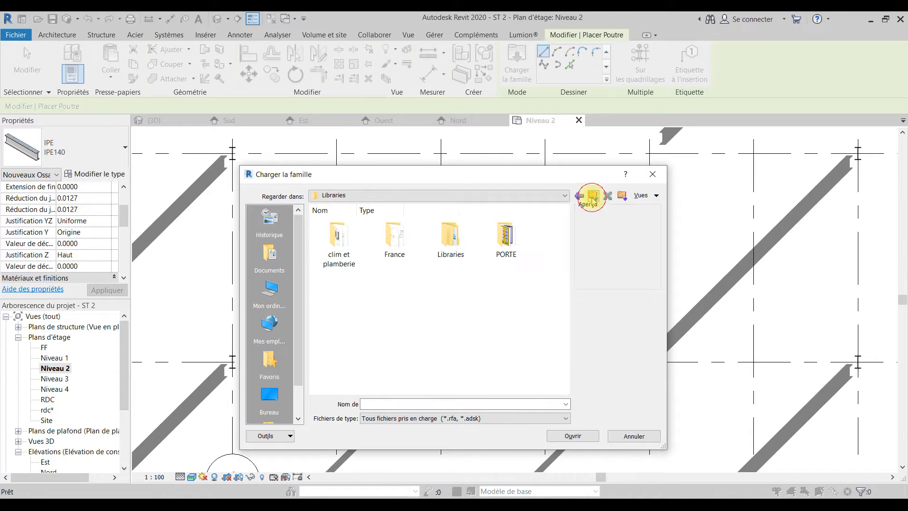
double_click(395, 235)
scroll(423, 284, down, 5)
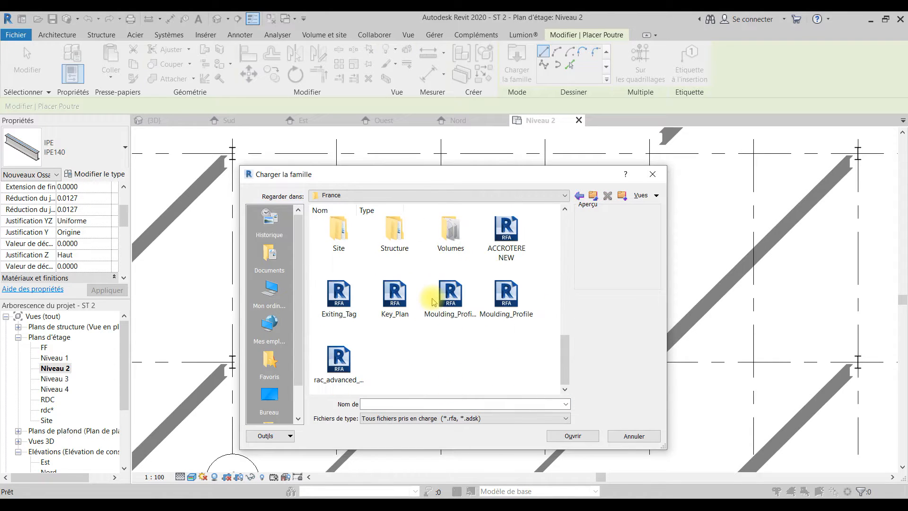
double_click(395, 231)
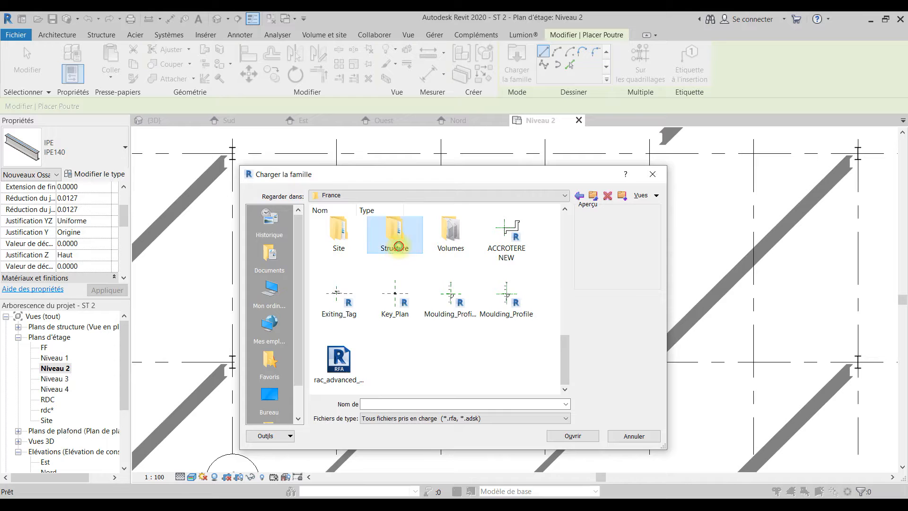
double_click(444, 303)
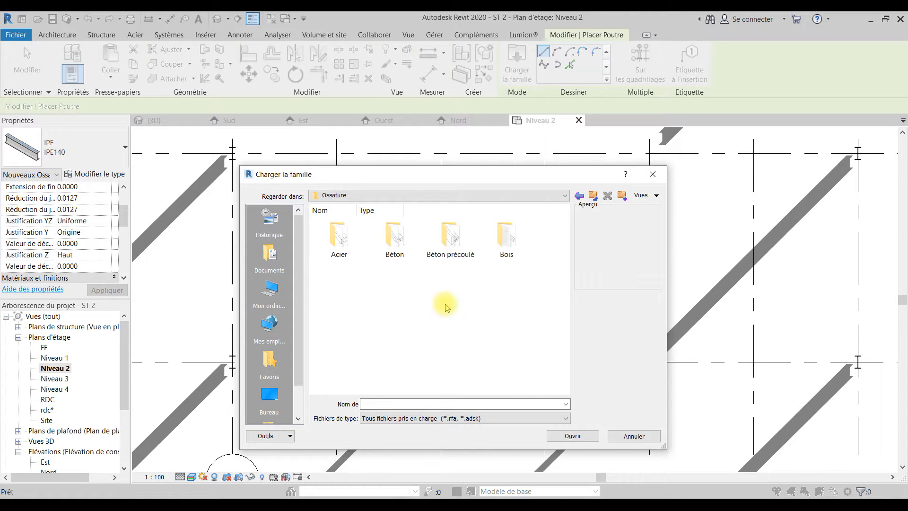
double_click(340, 235)
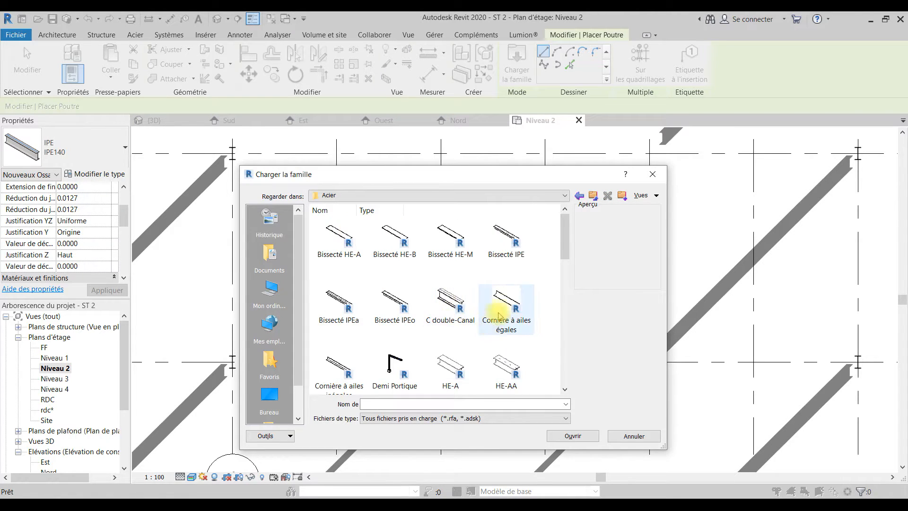
- Load the IPE steel beam family with the types IPE120 and IPE140
scroll(527, 297, down, 1)
drag(565, 257, 566, 303)
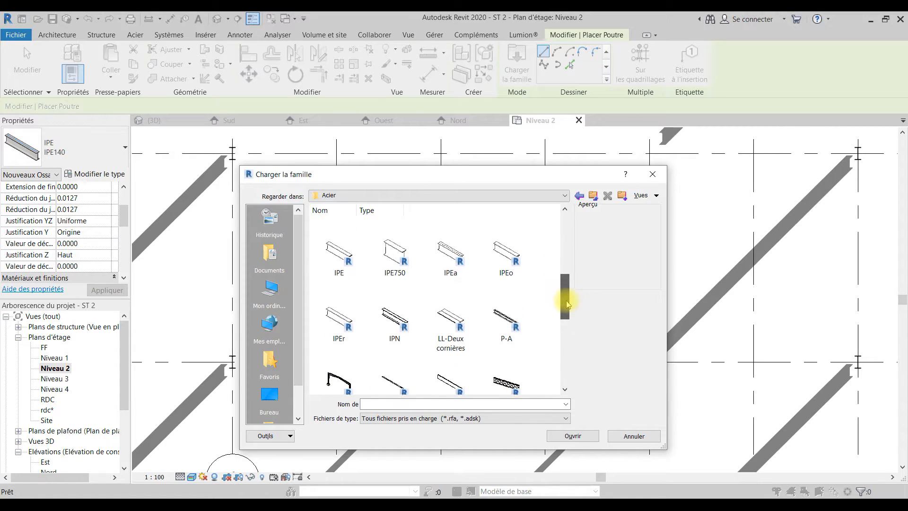
click(342, 260)
click(560, 438)
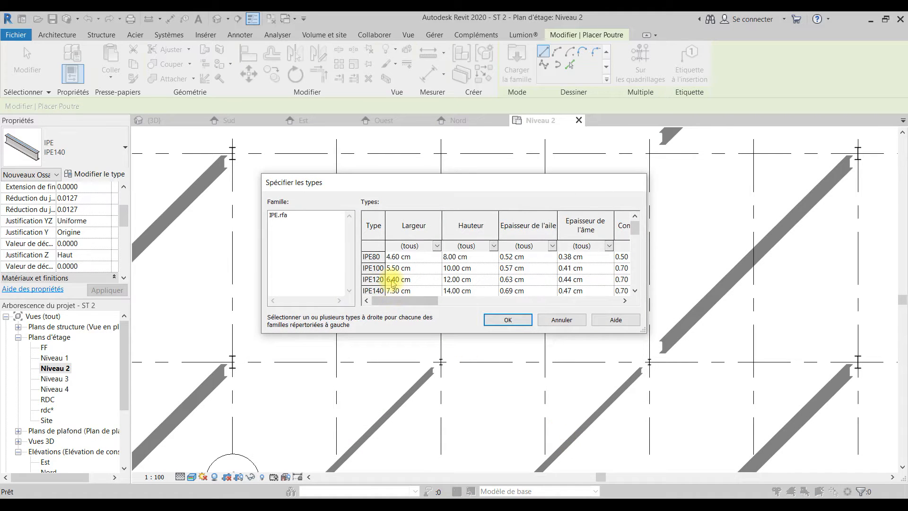
scroll(393, 276, up, 1)
click(378, 279)
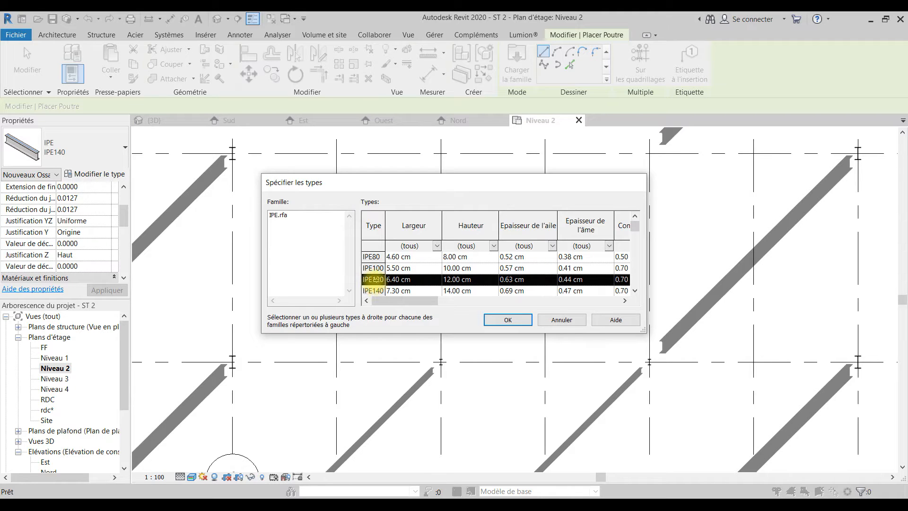
ctrl+click(376, 290)
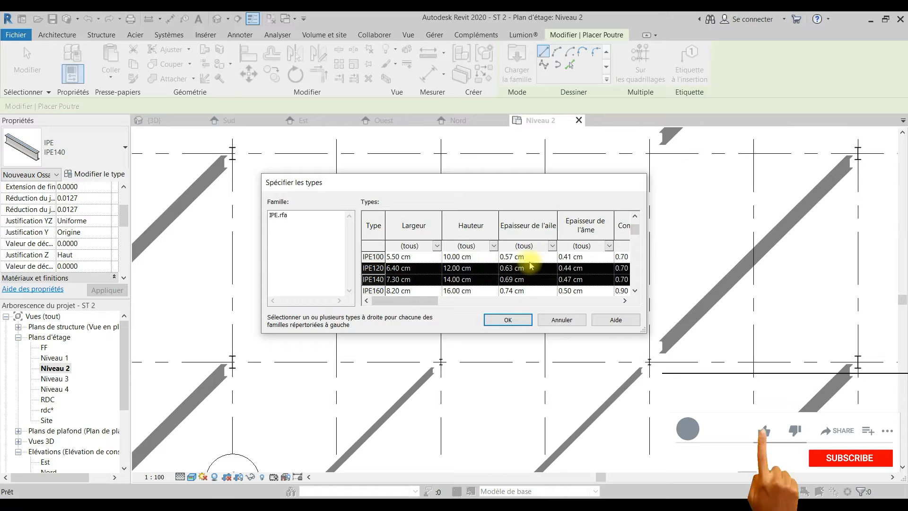
click(374, 268)
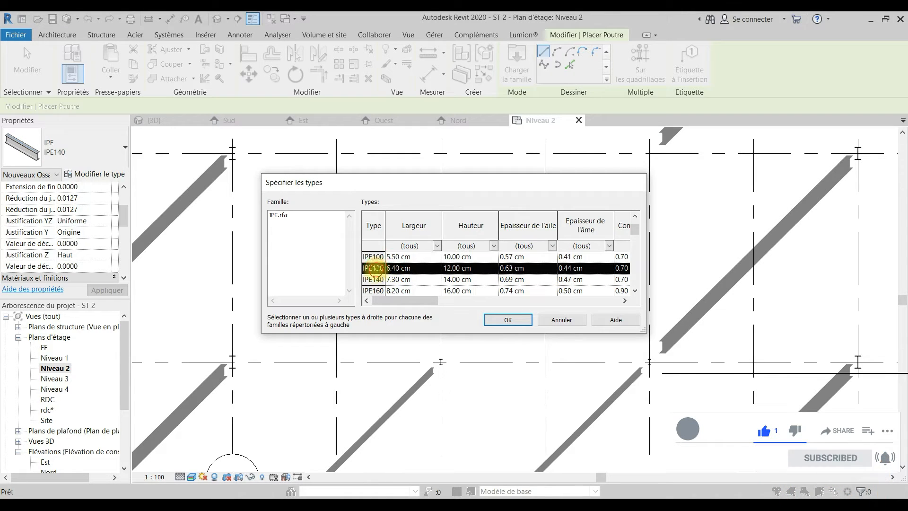
ctrl+click(372, 279)
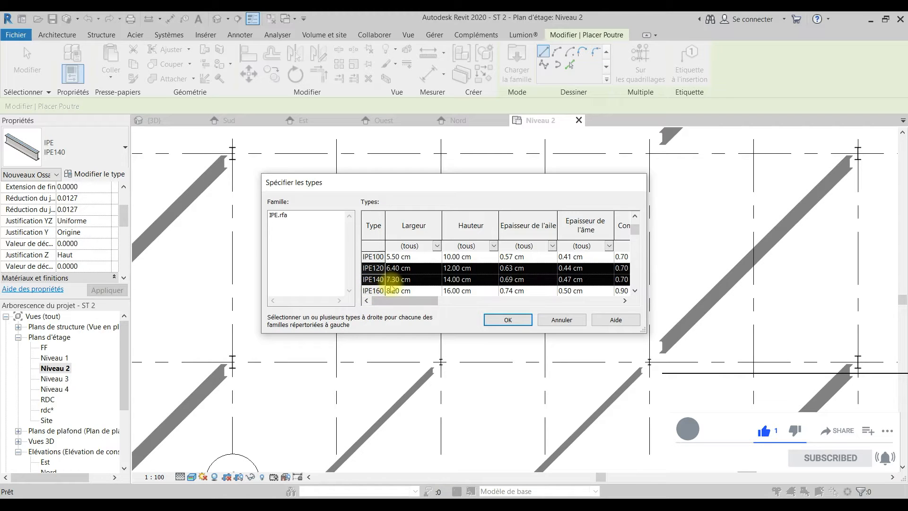
click(502, 319)
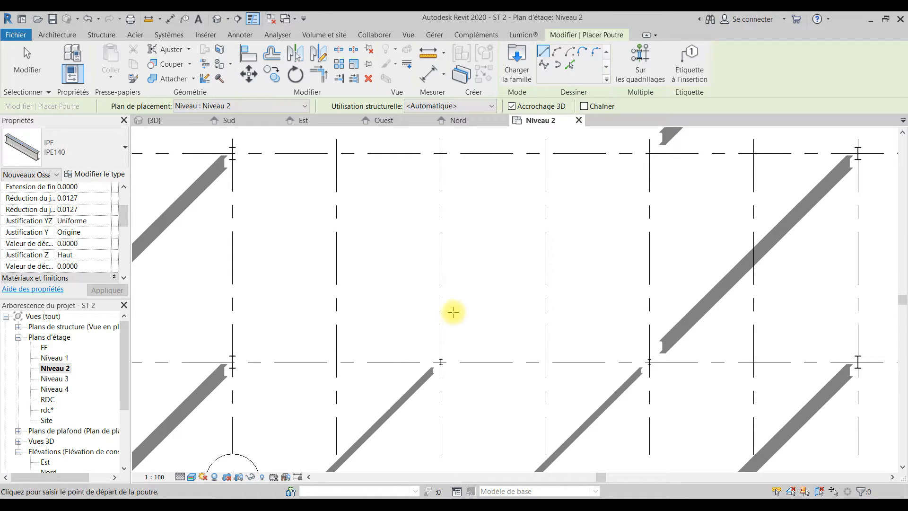
- Draw a 5 m IPE120 beam on Niveau 2 along grid A, from the column at grid 1 to the column at grid 3
click(99, 156)
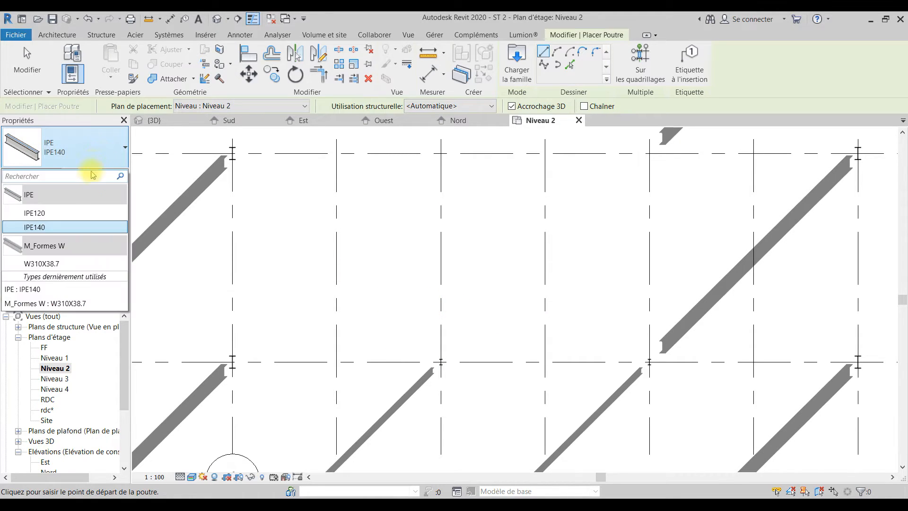
click(34, 213)
key(Escape)
middle_drag(411, 236, 395, 330)
click(209, 316)
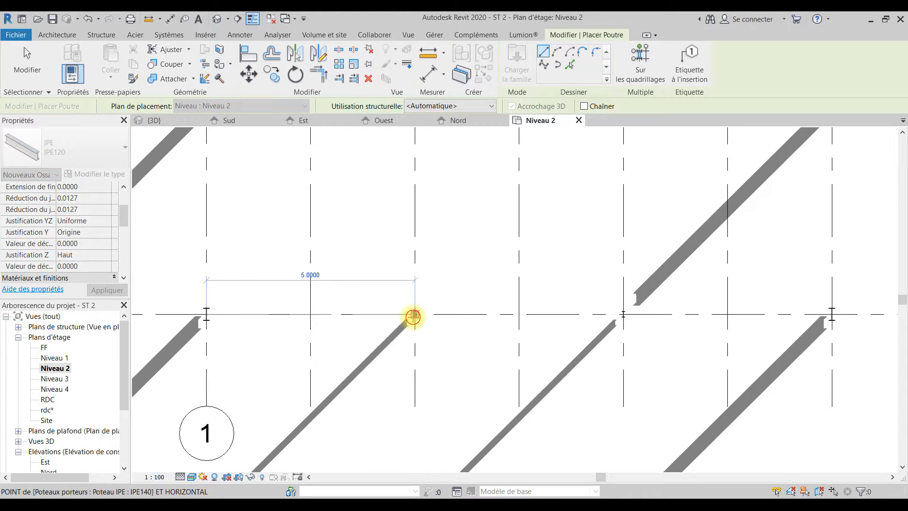
click(434, 395)
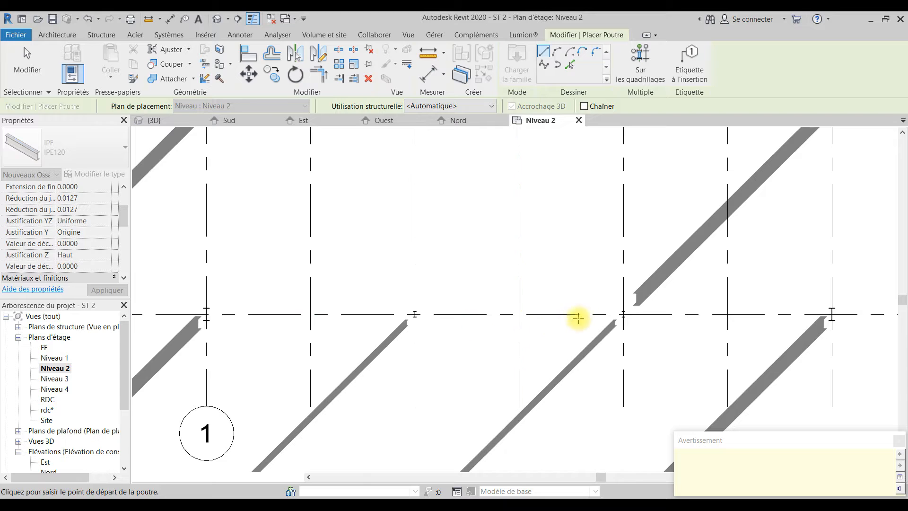
- Draw another IPE120 beam along grid A, from the column at grid 5 to the column at grid 7
click(623, 314)
middle_drag(705, 350, 497, 415)
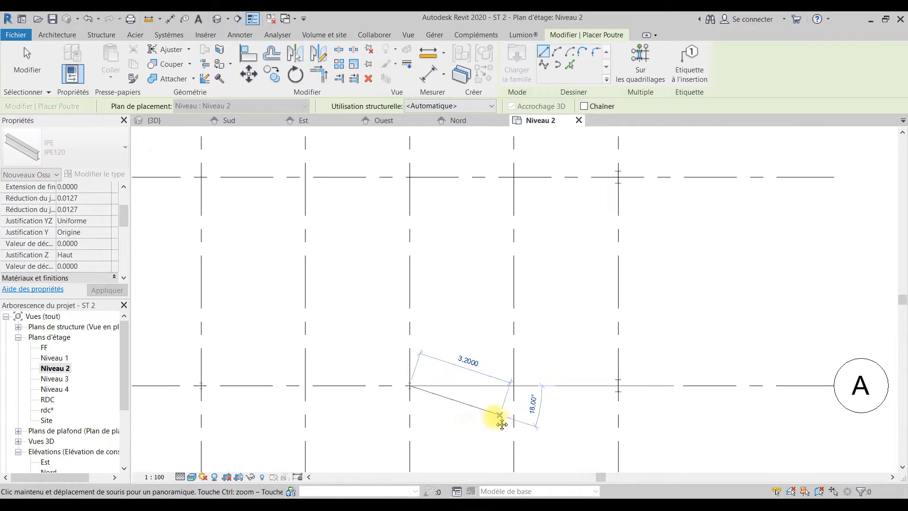
click(615, 389)
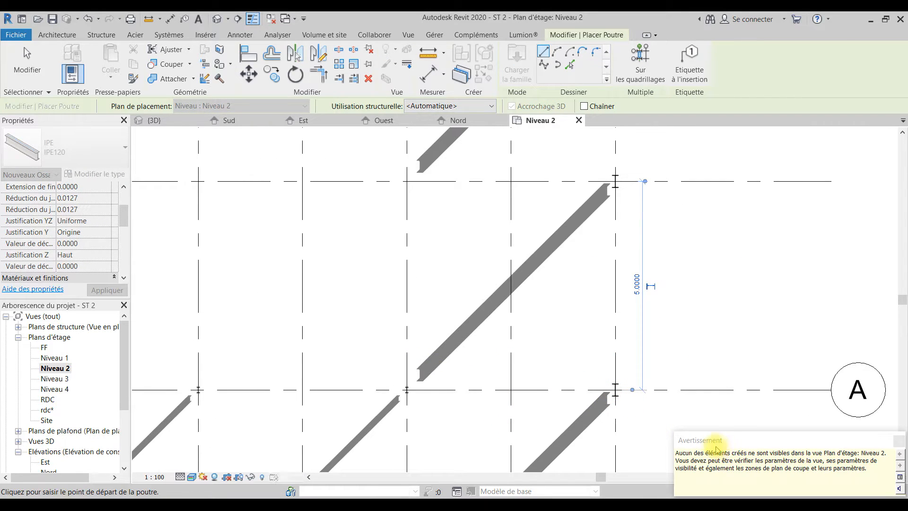
- Draw IPE120 beams between the columns along grid 7, from grid A to B and from grid B to C
click(609, 390)
middle_drag(637, 316, 593, 286)
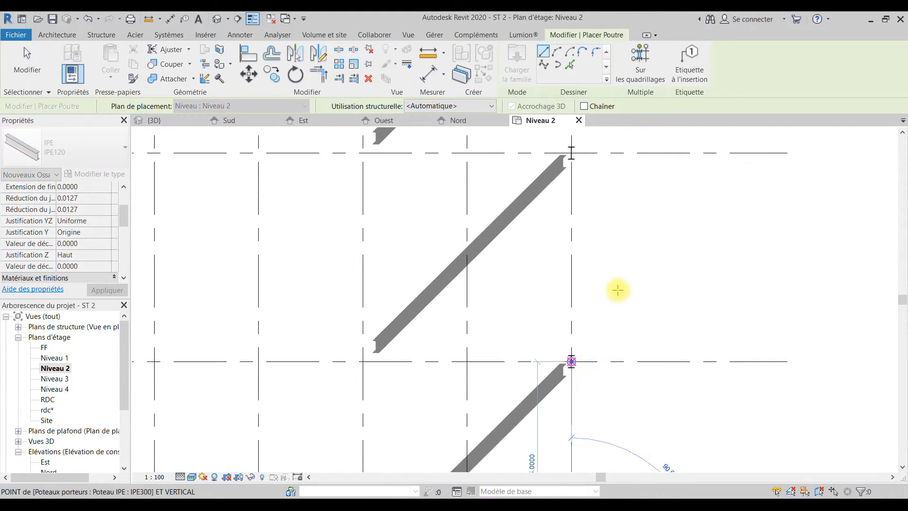
click(571, 166)
middle_drag(600, 290, 598, 339)
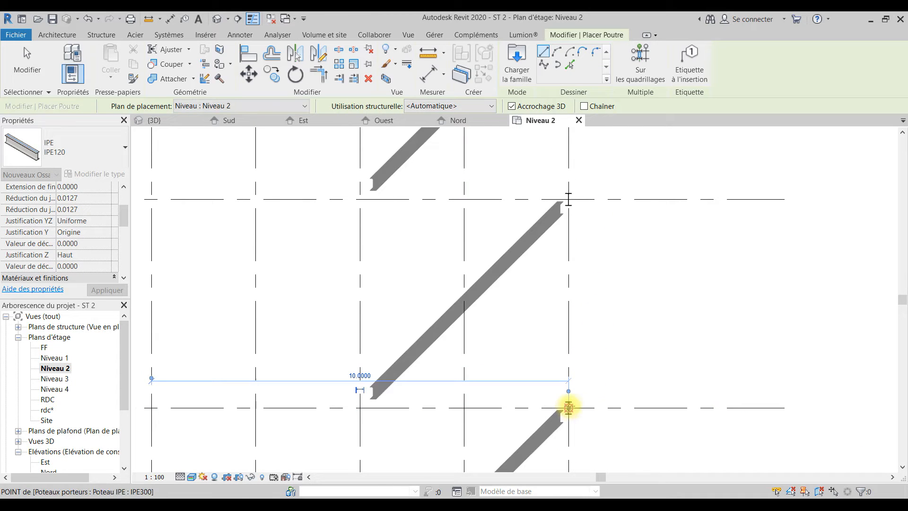
click(570, 407)
click(569, 199)
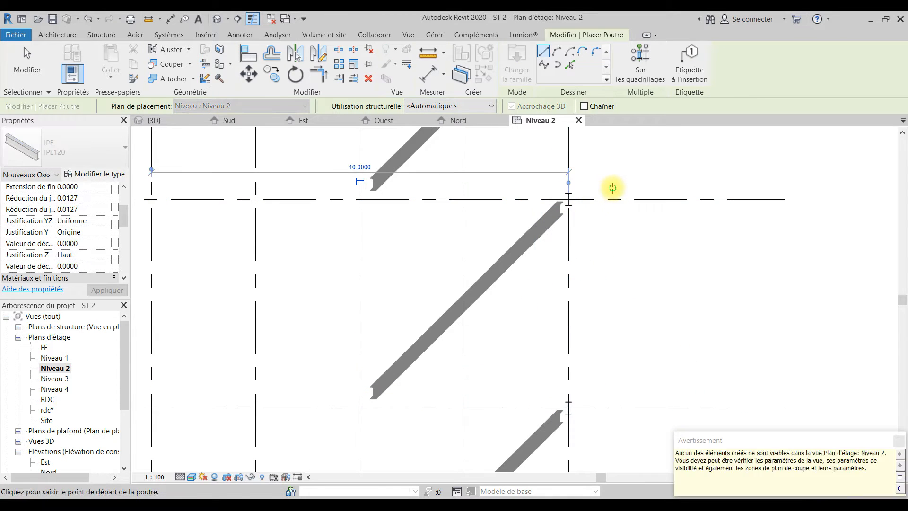
- Draw IPE120 beams between the columns along grid 7, from grid C to D and from grid D to E
middle_drag(611, 189, 611, 358)
click(558, 364)
middle_drag(578, 217, 573, 378)
click(560, 286)
click(558, 393)
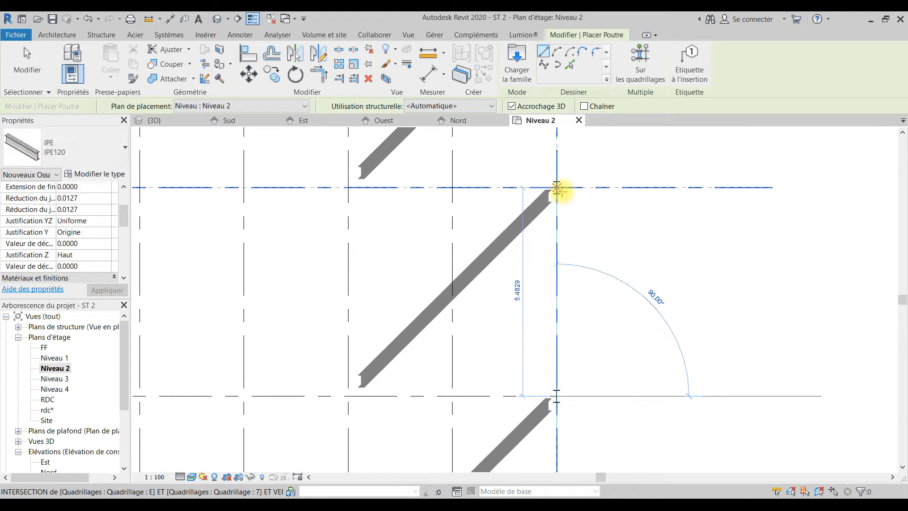
click(580, 194)
- Draw two IPE120 beams along grid 7, from the column at grid E to F and from F to G
scroll(581, 201, down, 2)
middle_drag(588, 210, 570, 371)
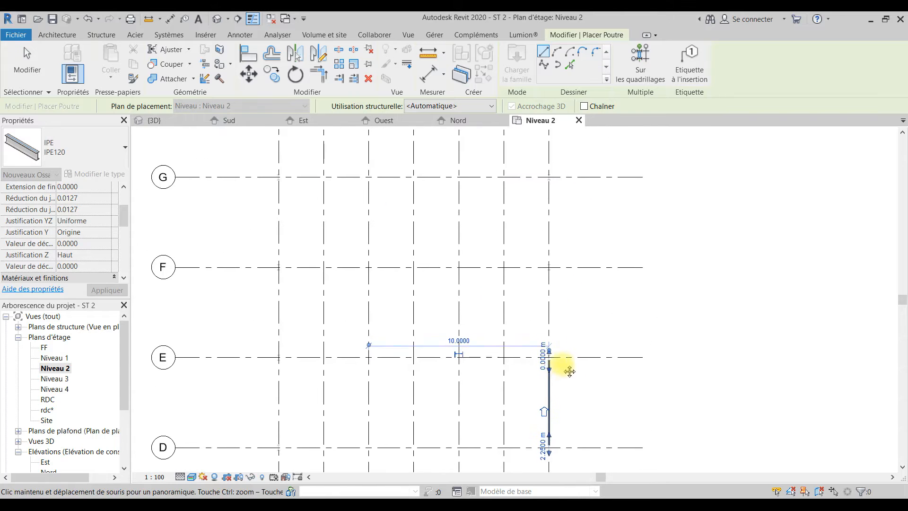
scroll(556, 359, up, 2)
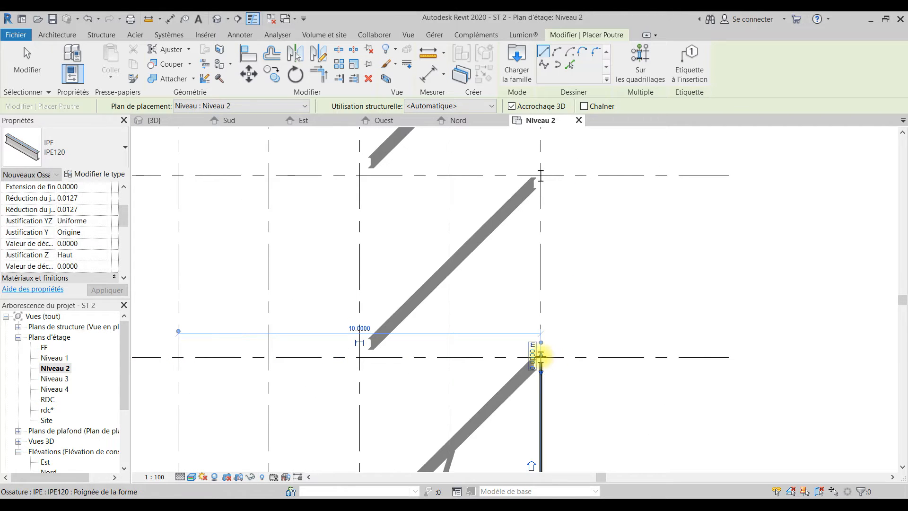
click(541, 175)
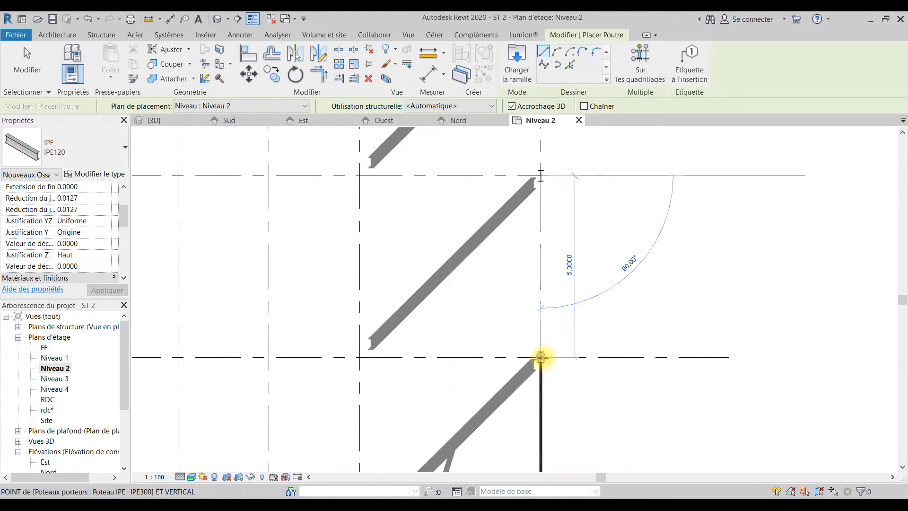
click(542, 358)
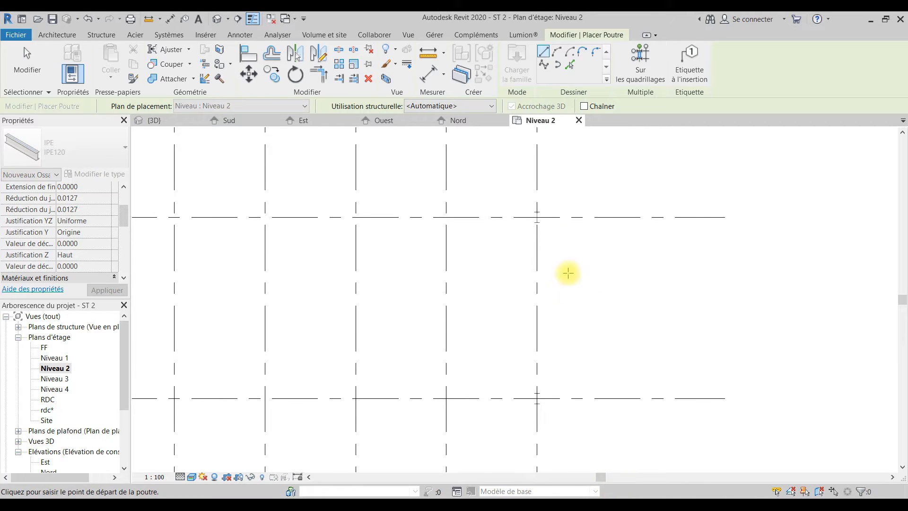
click(537, 217)
click(536, 398)
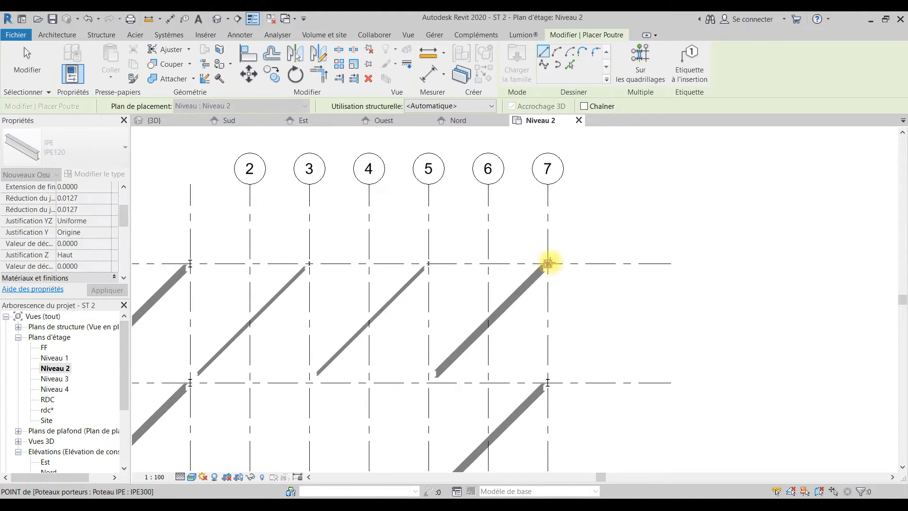
- Draw an IPE120 beam on grid 7 from grid G to H, and one on grid H from grid 7 to 5
click(548, 263)
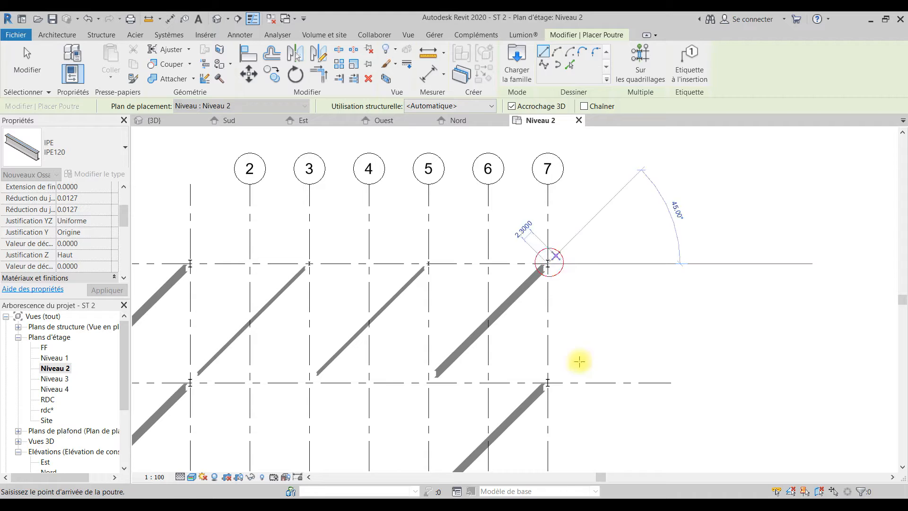
click(547, 264)
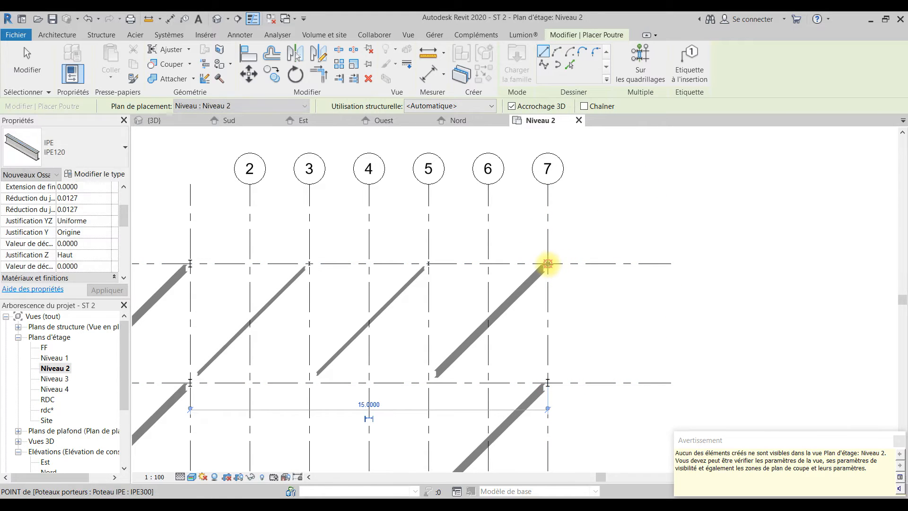
click(548, 264)
click(430, 265)
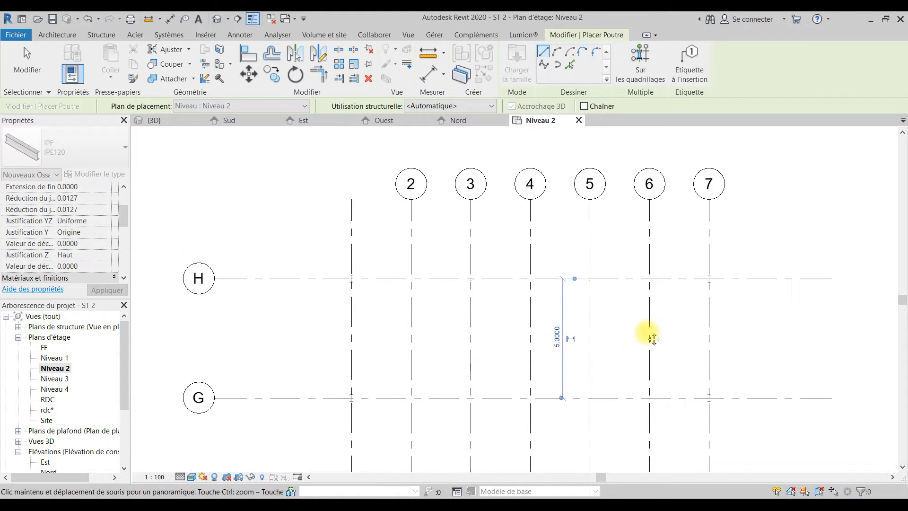
- Draw IPE120 beams between the columns along grid H, from grid 5 to 3 and from grid 3 to 1
middle_drag(652, 336, 662, 339)
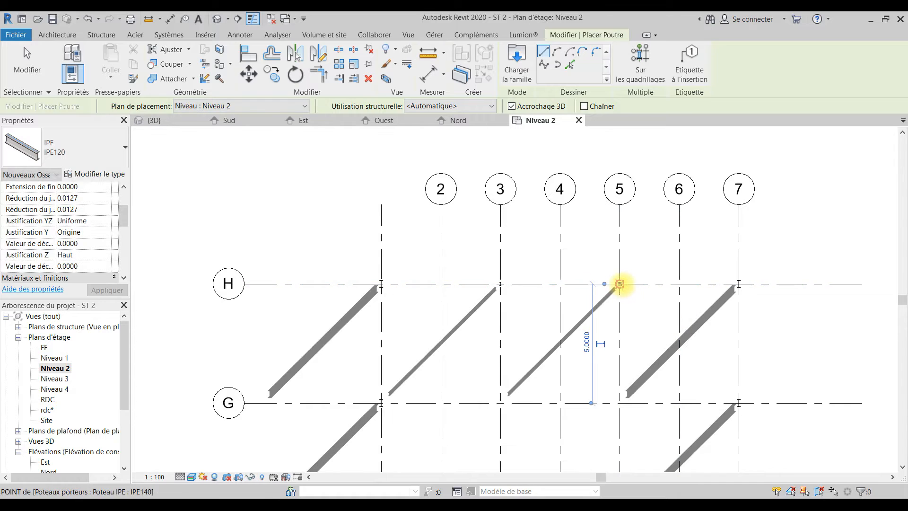
click(620, 284)
click(501, 283)
click(500, 283)
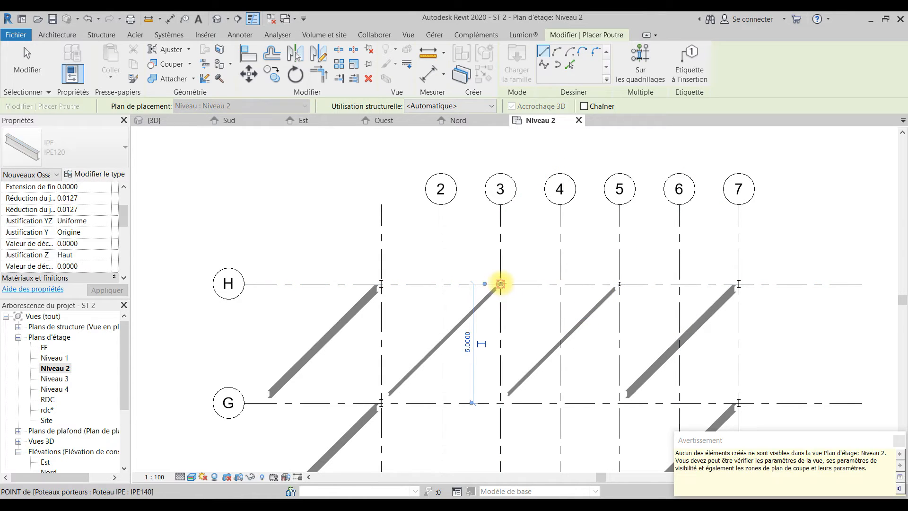
click(381, 284)
- Draw IPE120 beams between the columns along grid 1, from grid H to G and from grid G to F
scroll(481, 312, down, 2)
middle_drag(482, 311, 496, 222)
click(429, 205)
click(430, 283)
middle_drag(476, 339, 489, 263)
click(448, 197)
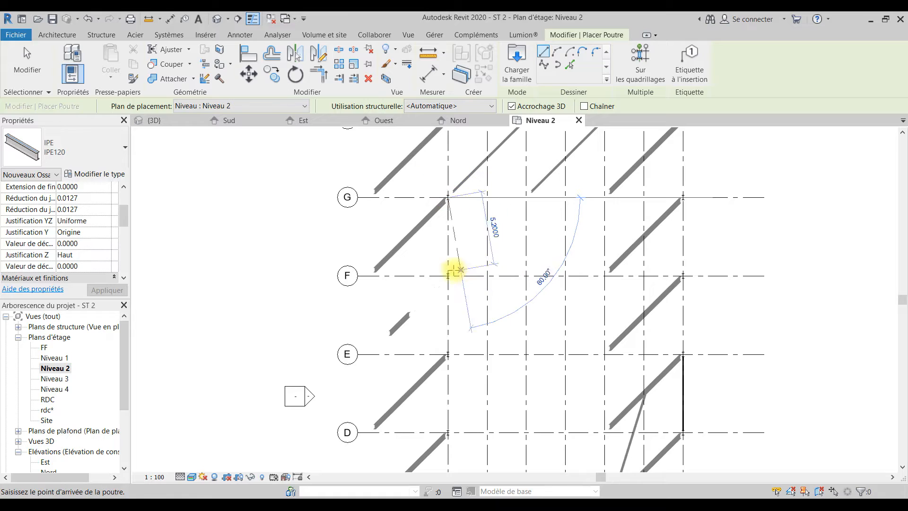
click(449, 275)
- Draw two more IPE120 beams along grid 1, from the column at grid F to E and from E to D
click(448, 276)
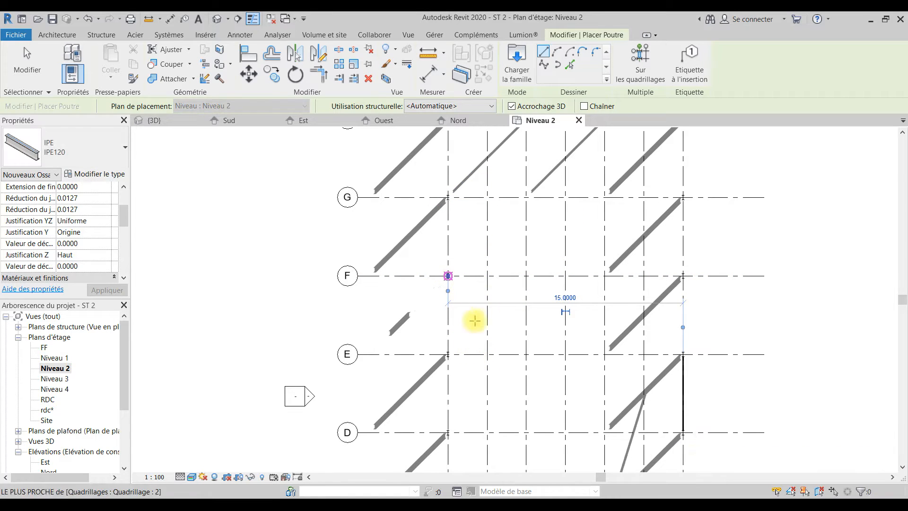
click(448, 354)
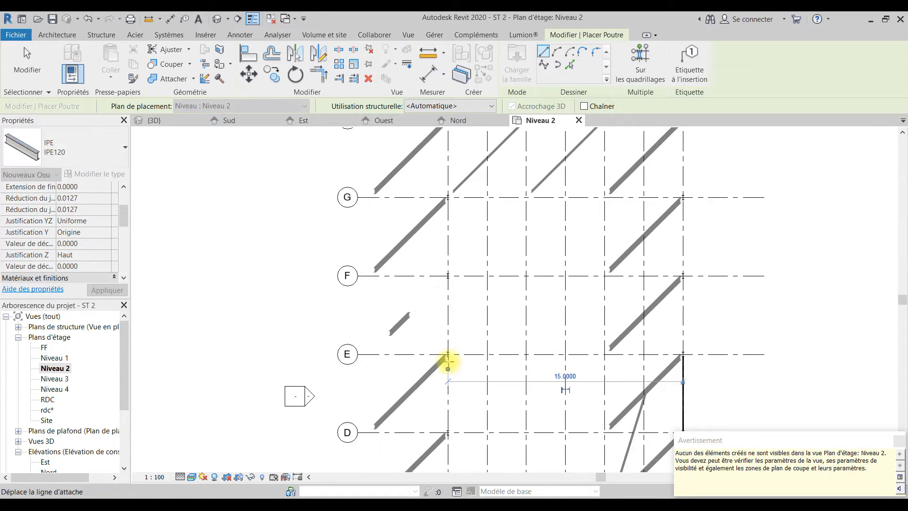
click(447, 354)
click(450, 432)
- Draw the remaining IPE120 beams along grid 1 between the columns at grids D, C, B and A
middle_drag(504, 400, 501, 237)
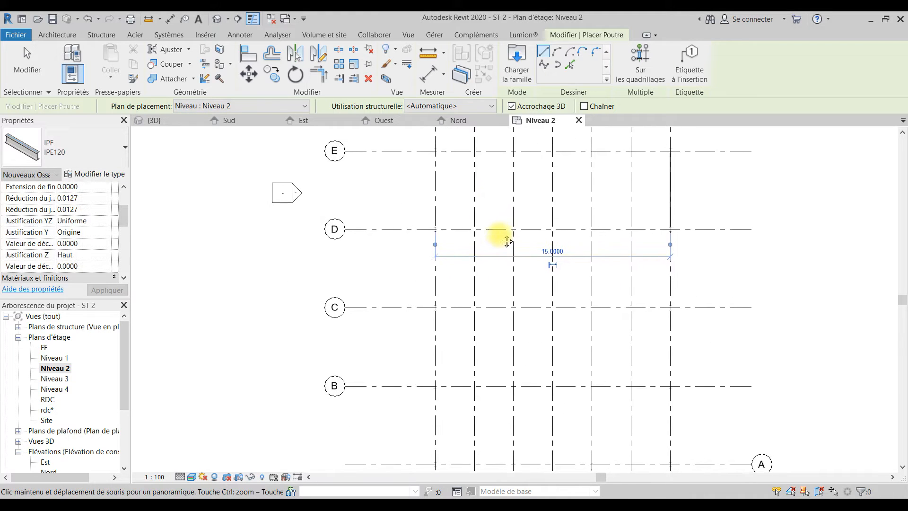
click(435, 228)
click(435, 306)
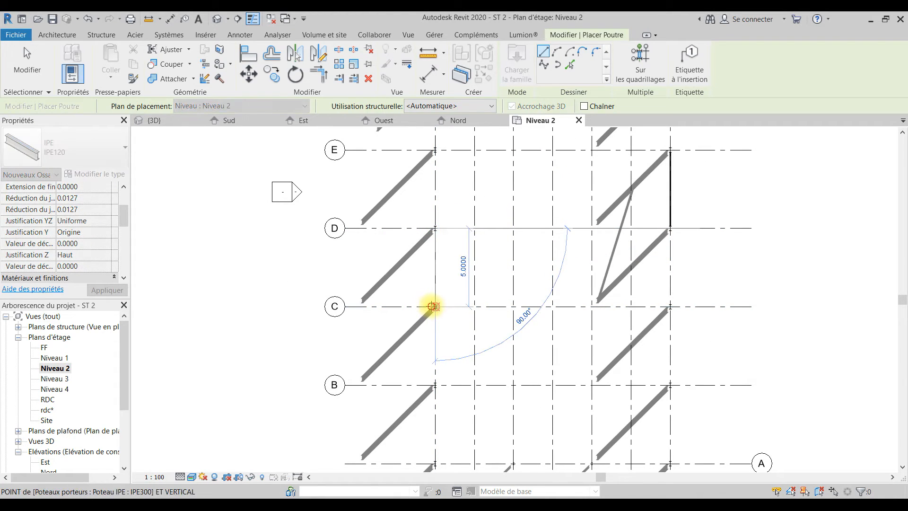
click(435, 306)
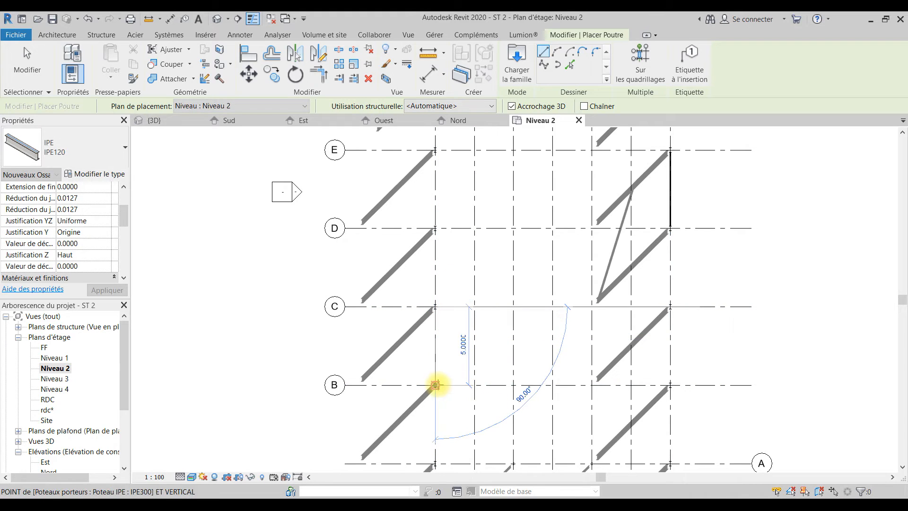
click(435, 385)
middle_drag(517, 387, 501, 249)
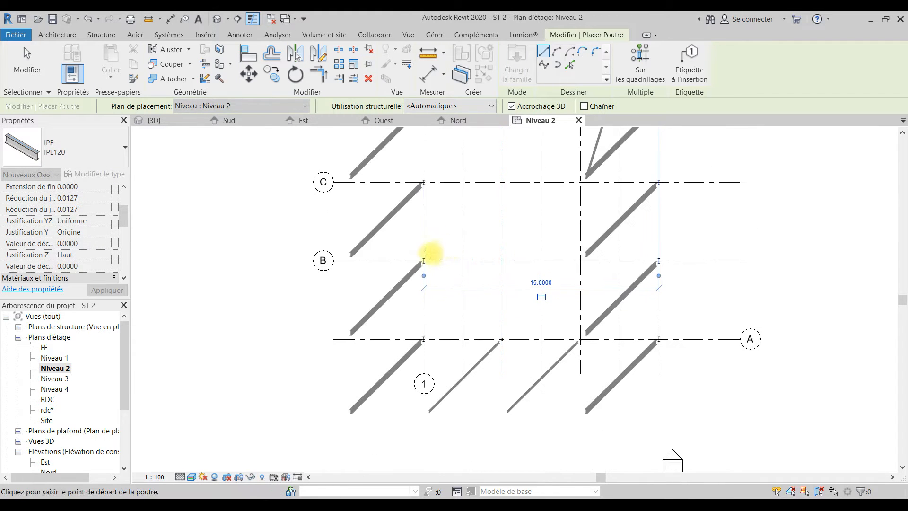
click(423, 260)
click(424, 339)
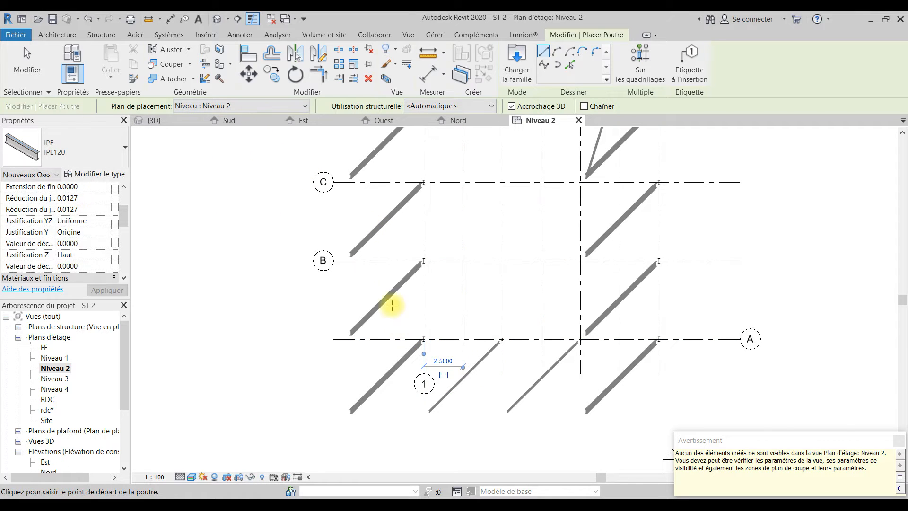
- Open the 3D view, end beam placement and examine the perimeter beams for misplaced ones
click(155, 120)
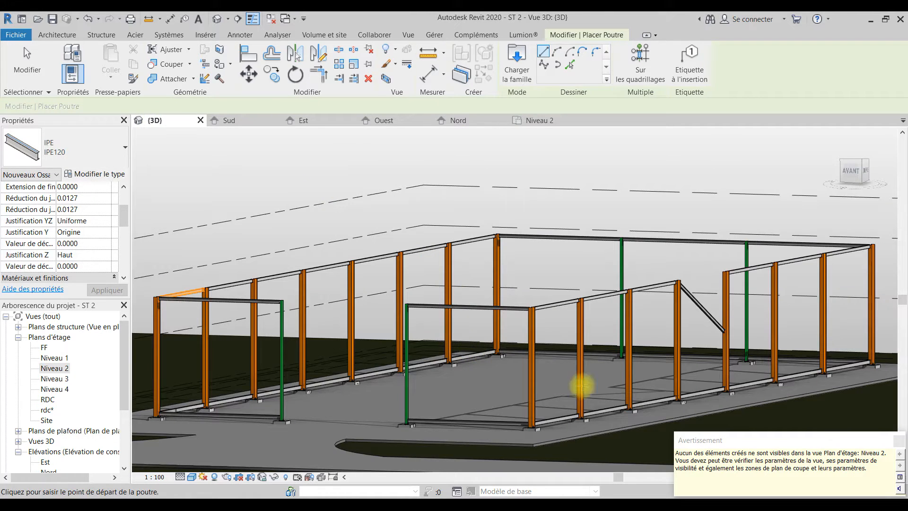
key(Escape)
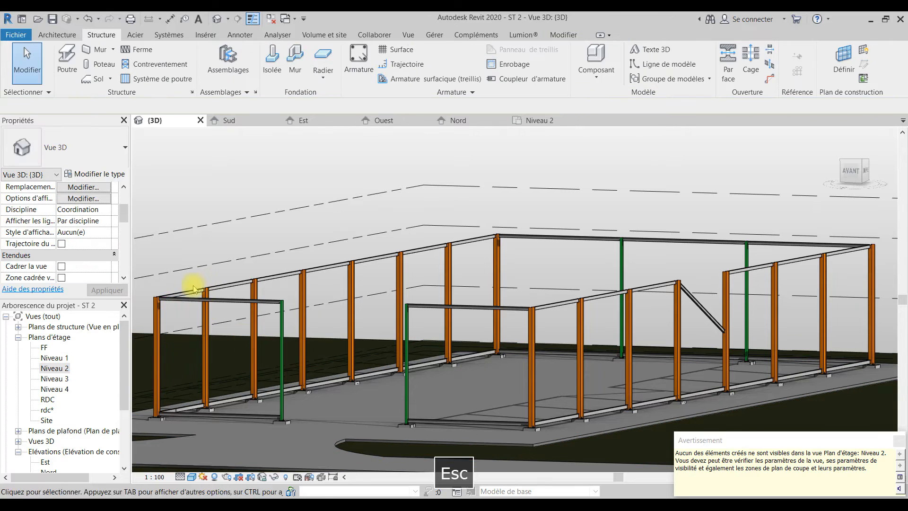
scroll(404, 318, down, 1)
middle_drag(404, 318, 516, 315)
middle_drag(361, 330, 220, 328)
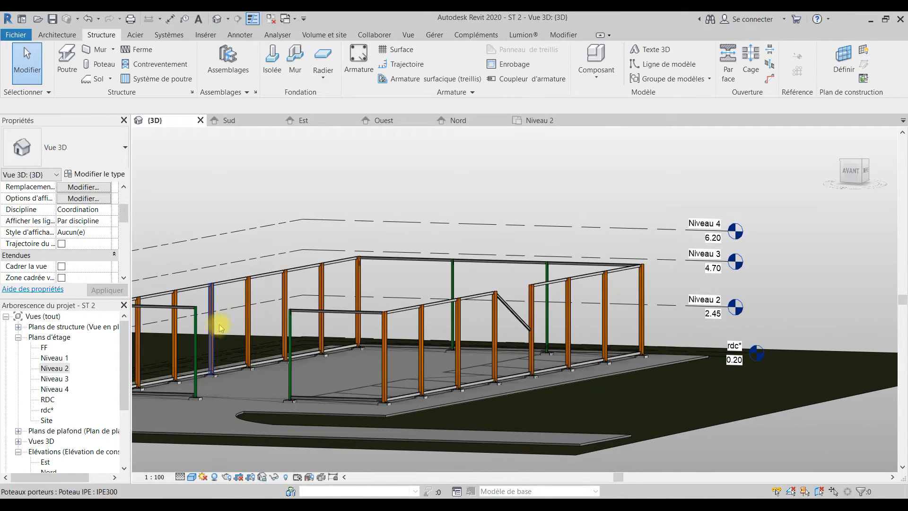
middle_drag(634, 308, 691, 326)
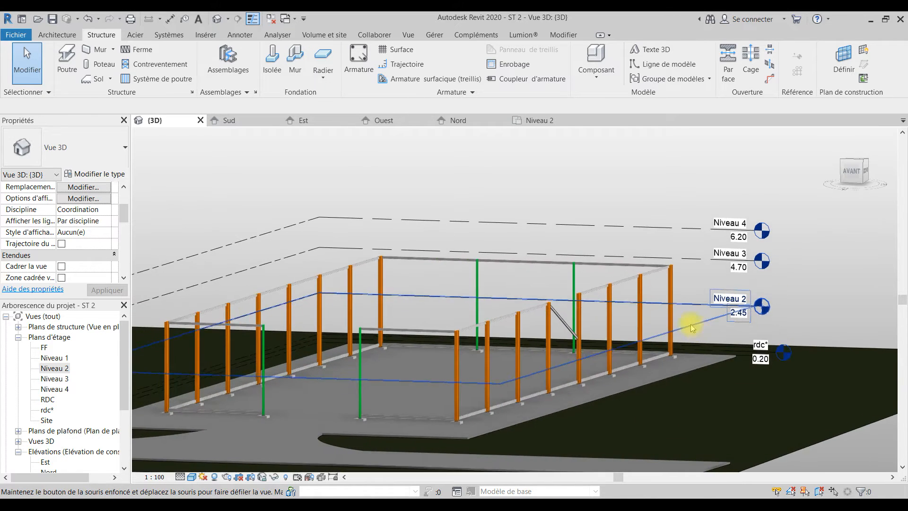
scroll(568, 316, up, 3)
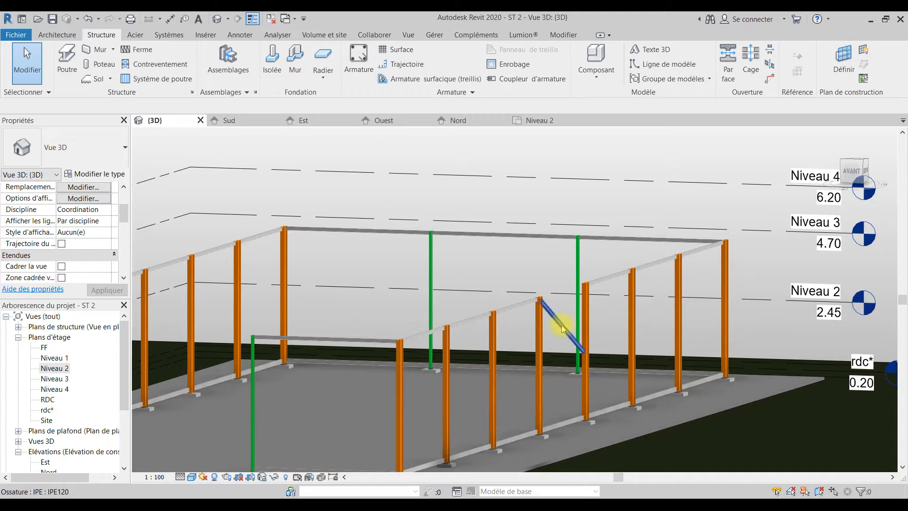
- Cut the sloping IPE120 beam between the columns at grids D and E on grid 7
click(570, 324)
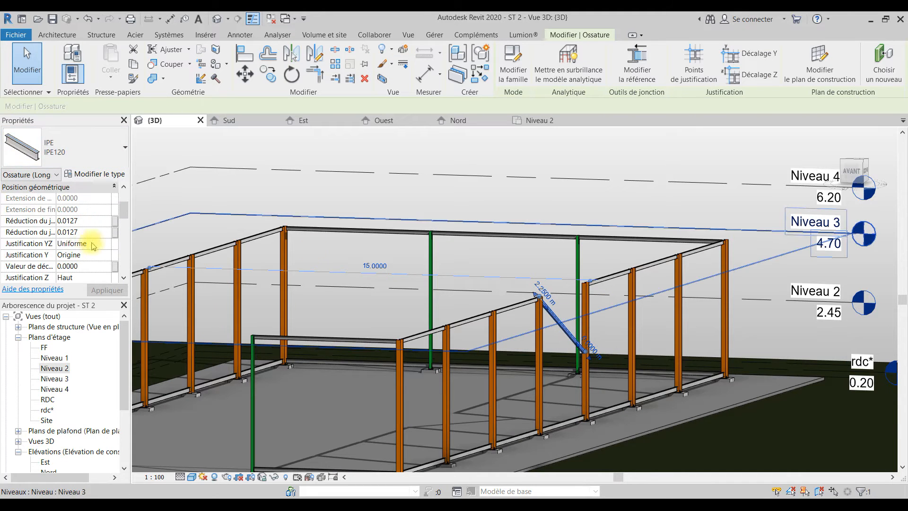
scroll(599, 343, up, 2)
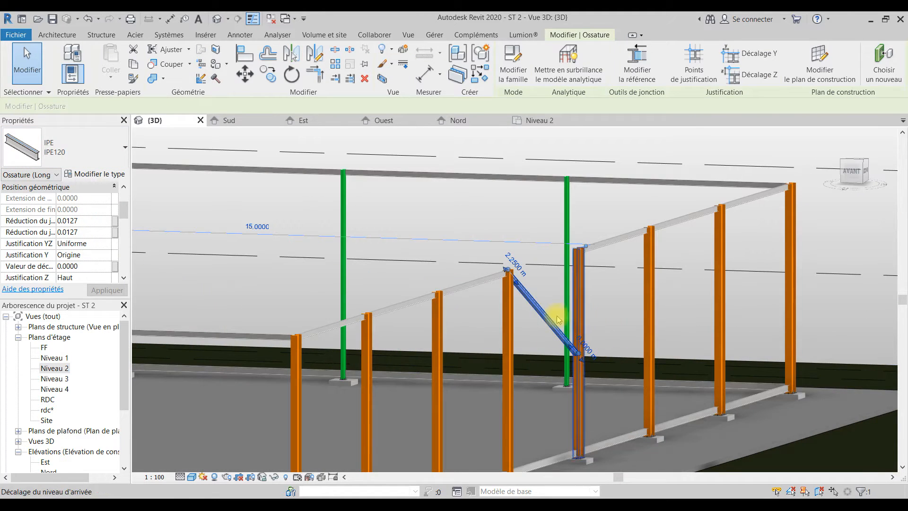
scroll(529, 296, down, 2)
shift+middle_drag(530, 296, 563, 292)
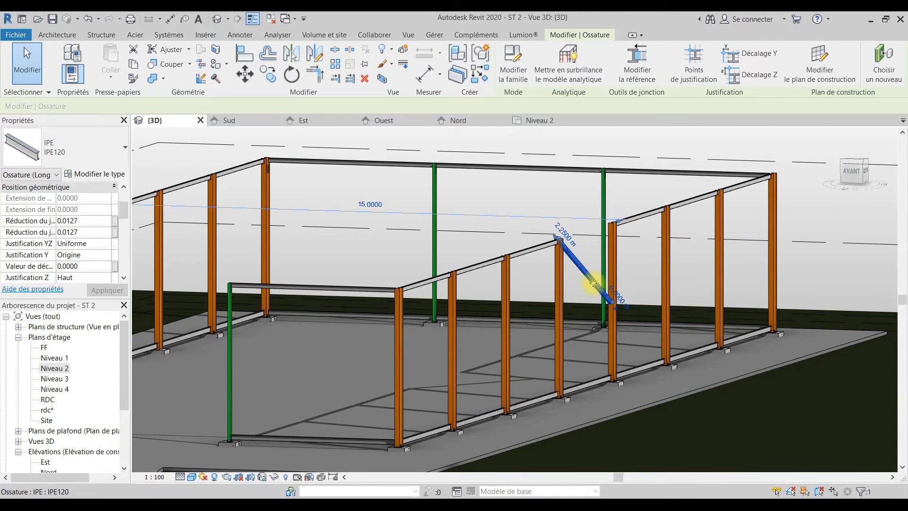
key(ctrl+x)
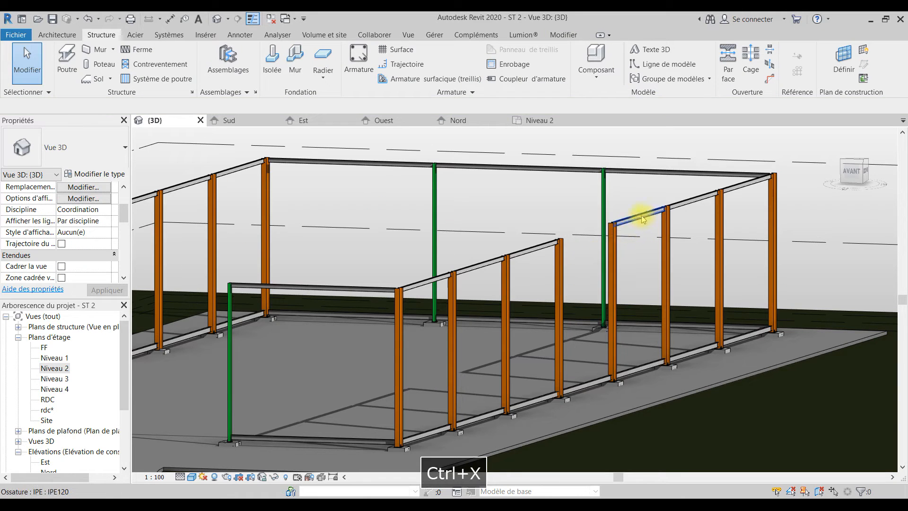
- Copy the base IPE140 beam between grids D and E on grid 7 and paste it aligned to Niveau 2
click(578, 386)
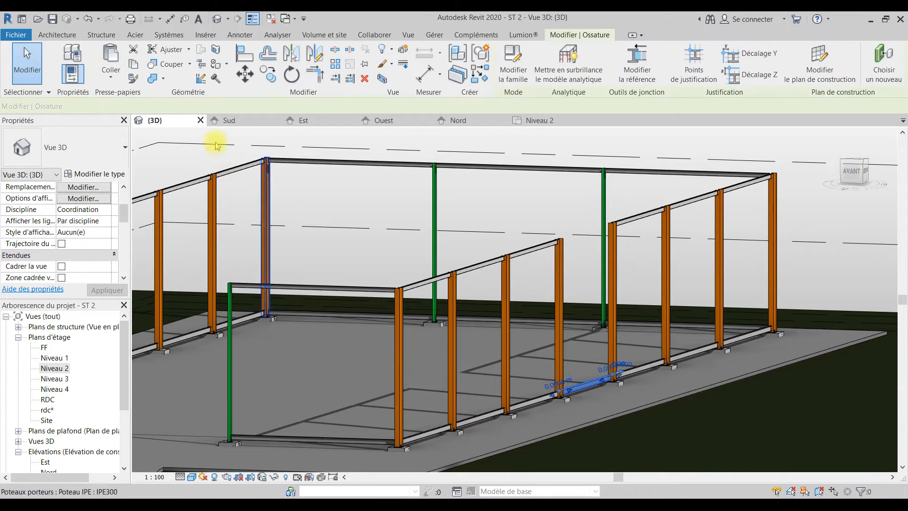
click(109, 78)
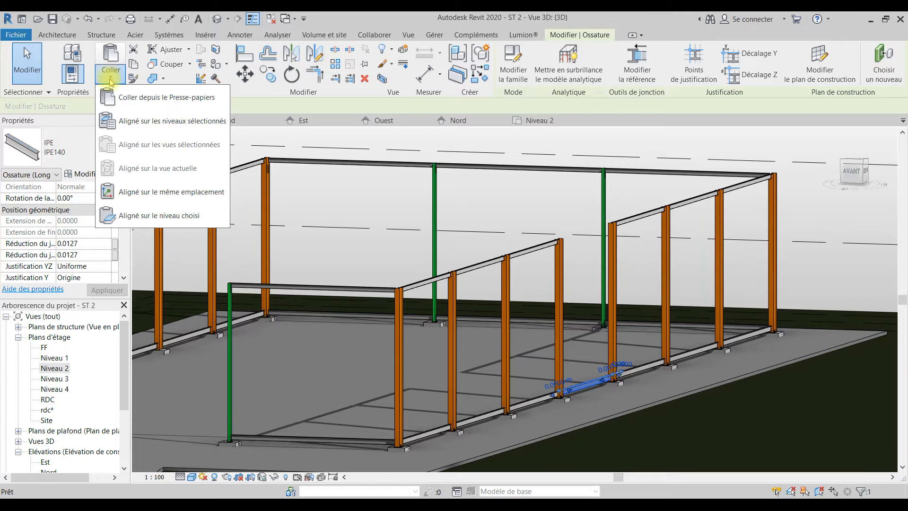
click(168, 122)
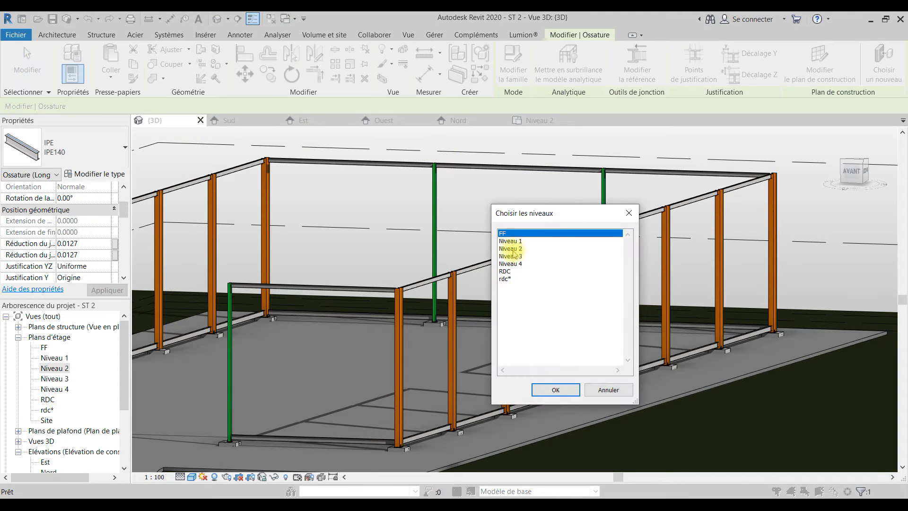
click(513, 250)
click(556, 389)
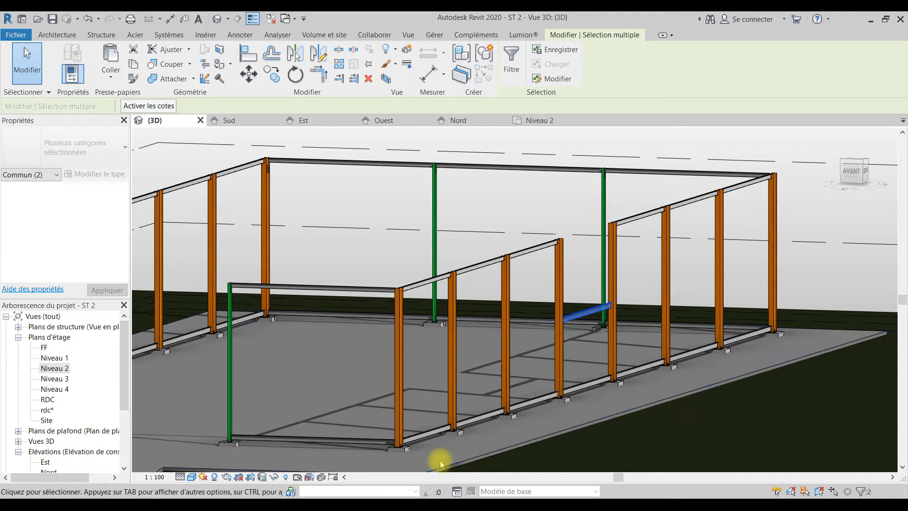
- Set the reference level of all IPE120 perimeter beams at the column tops to Niveau 2, with start and end level offsets of 0
click(352, 290)
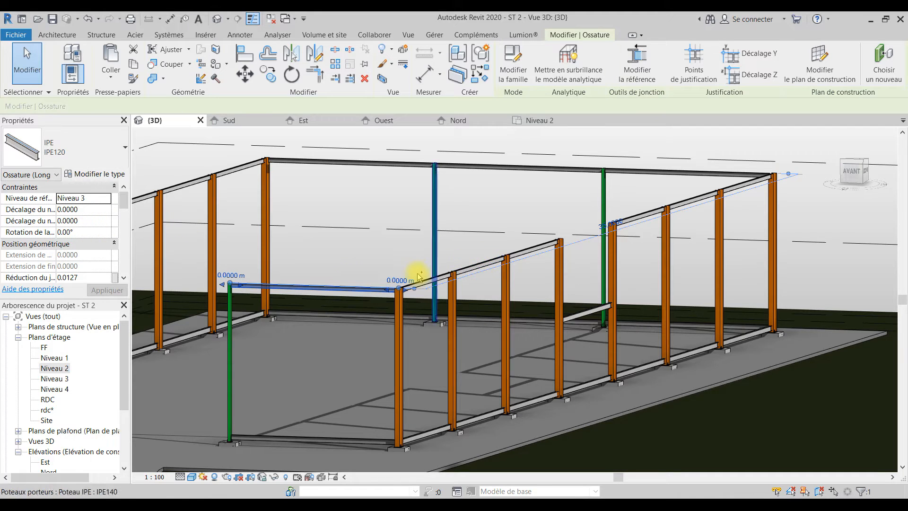
ctrl+click(486, 264)
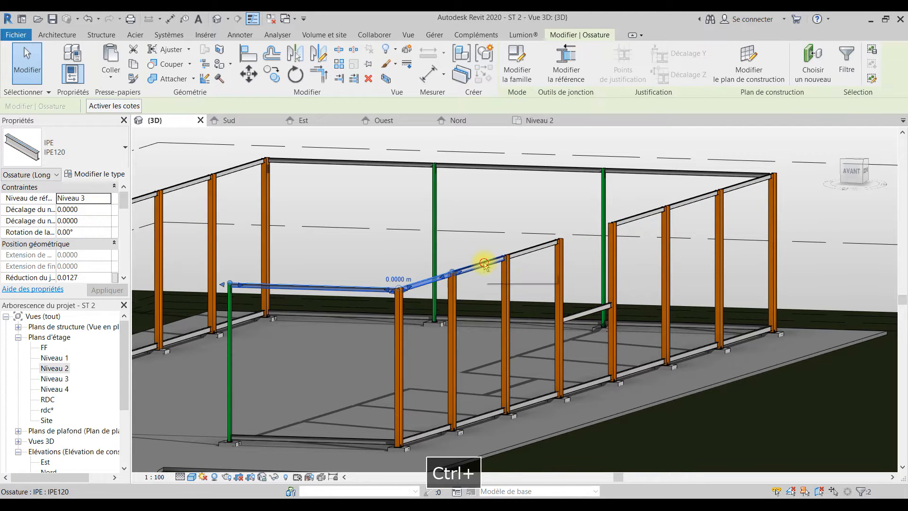
ctrl+click(534, 255)
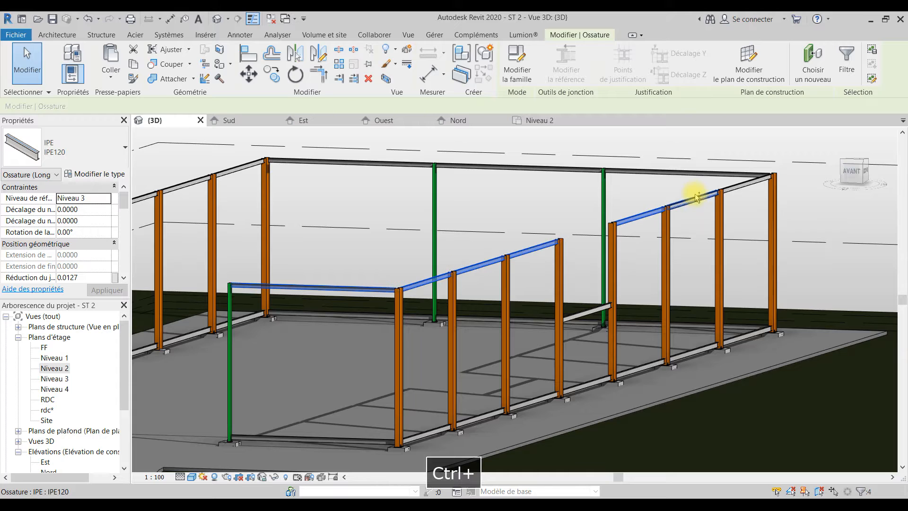
ctrl+click(509, 172)
ctrl+click(304, 165)
middle_drag(304, 166, 472, 197)
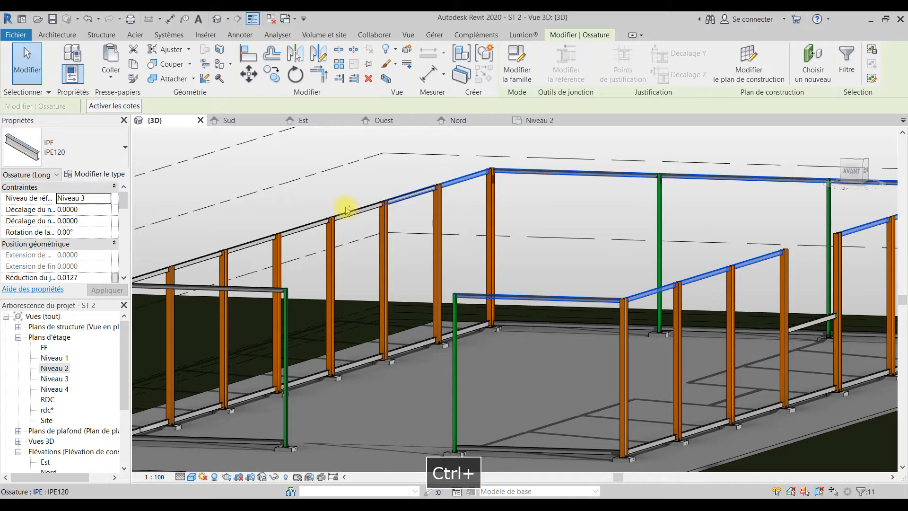
middle_drag(349, 254, 555, 254)
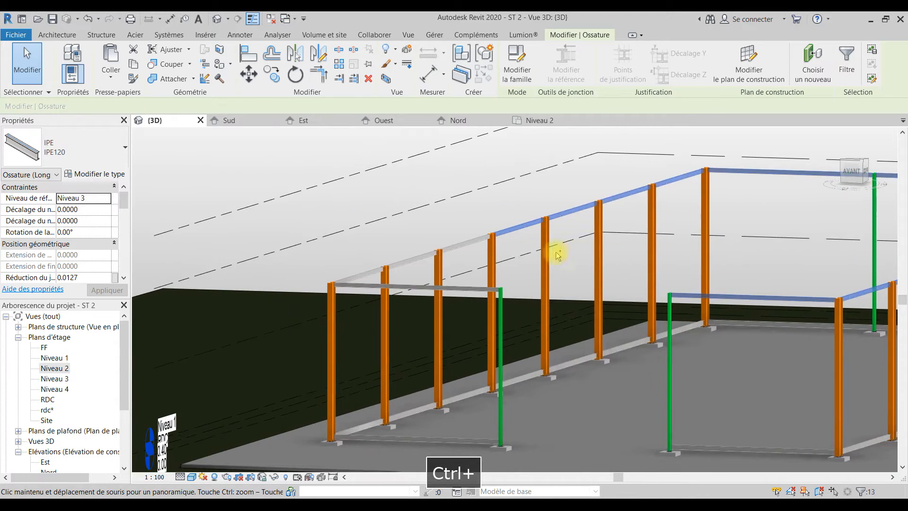
ctrl+click(451, 244)
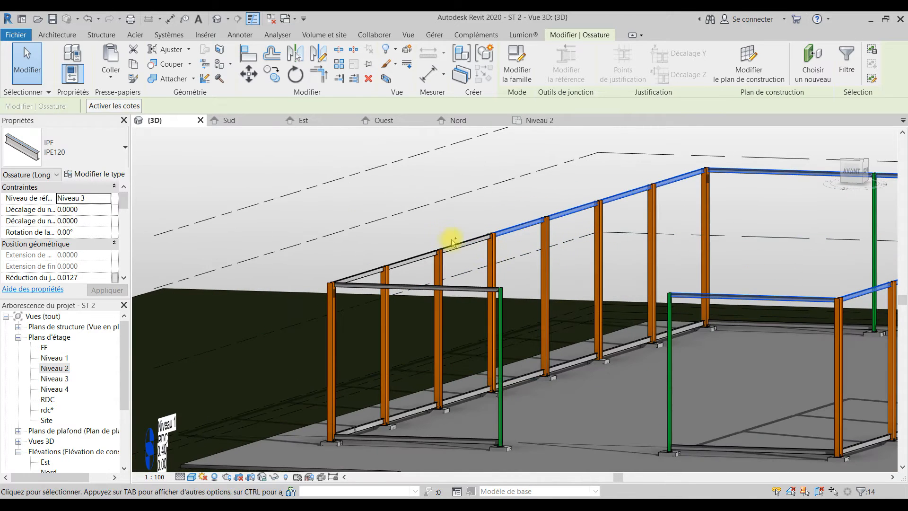
ctrl+click(355, 275)
ctrl+click(366, 286)
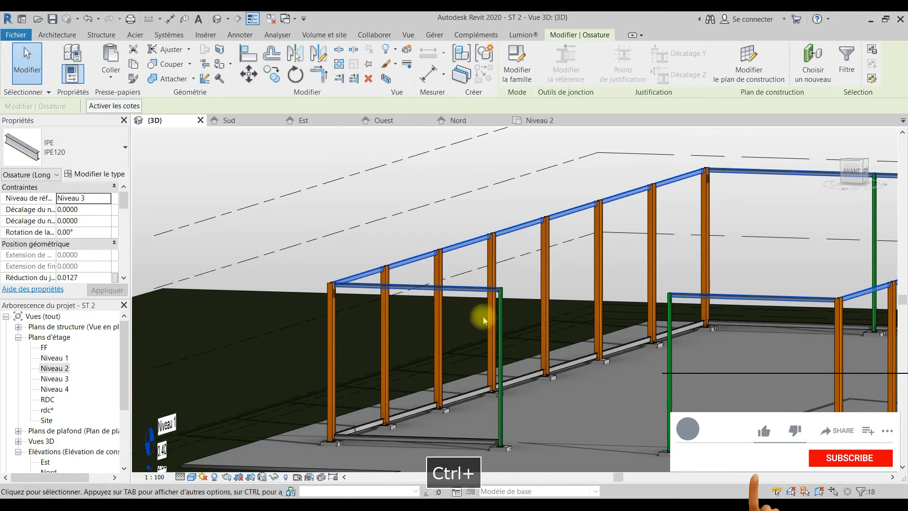
click(107, 199)
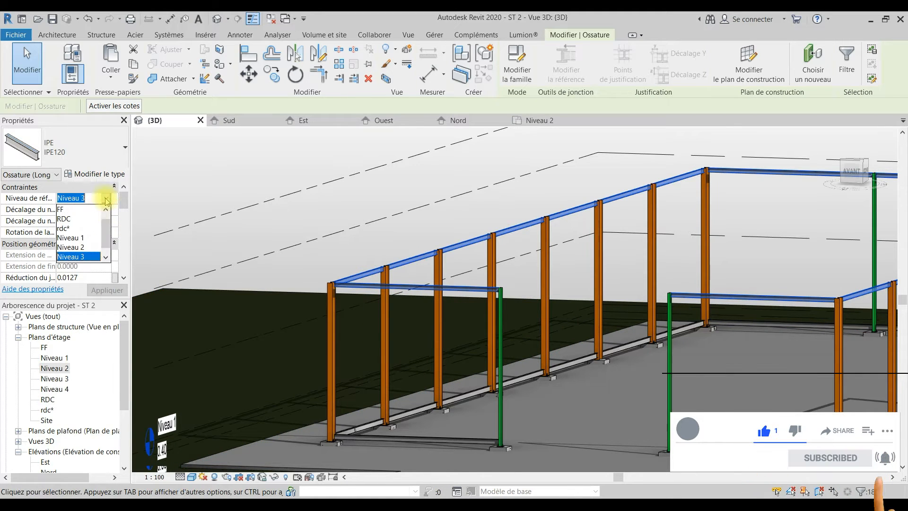
click(74, 247)
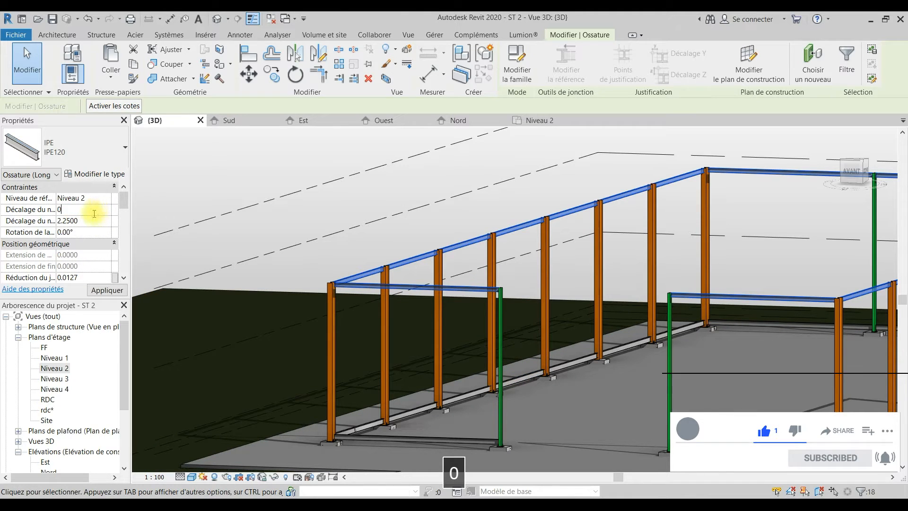
click(91, 221)
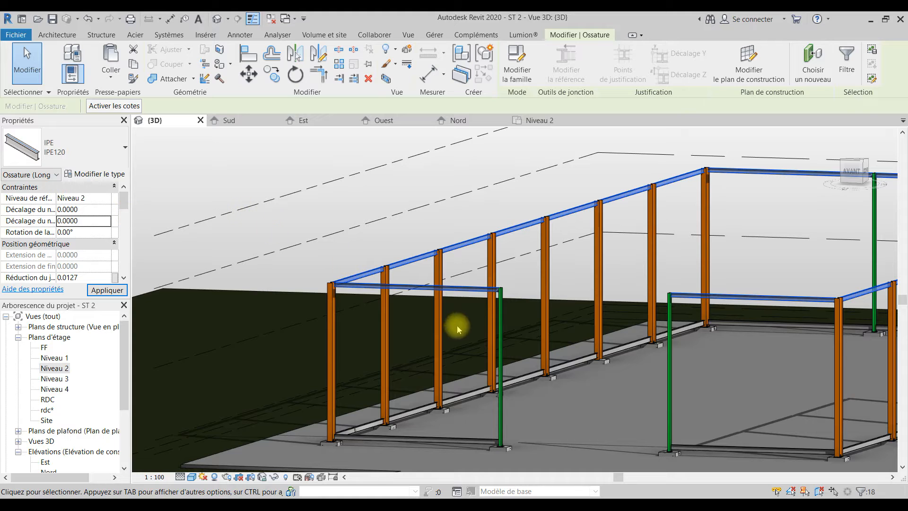
shift+middle_drag(608, 406, 629, 183)
click(691, 202)
- Copy all perimeter beams at Niveau 2, including the IPE140 one, and paste them aligned to Niveau 3
shift+middle_drag(703, 212, 636, 262)
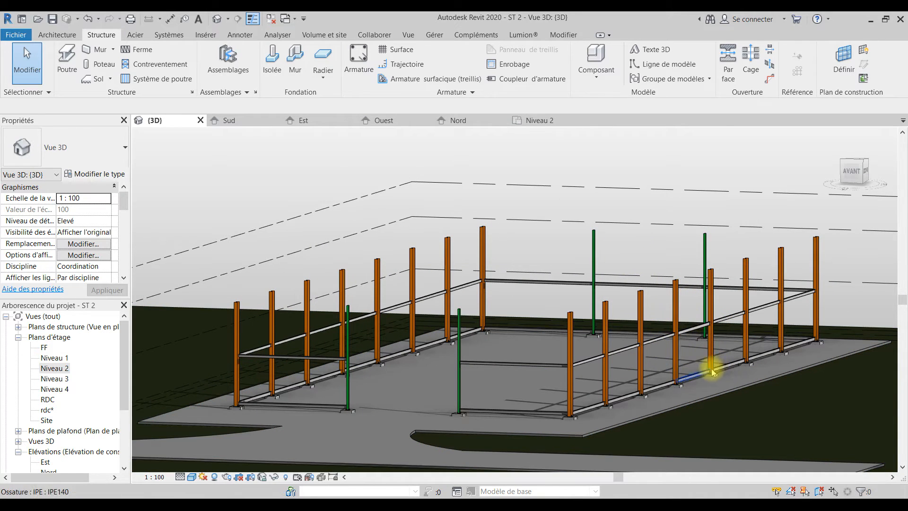
click(515, 365)
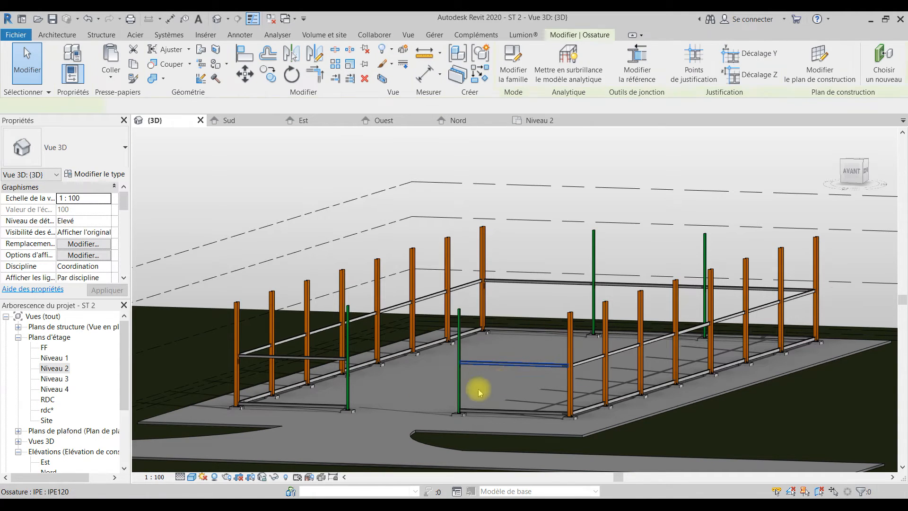
ctrl+click(289, 340)
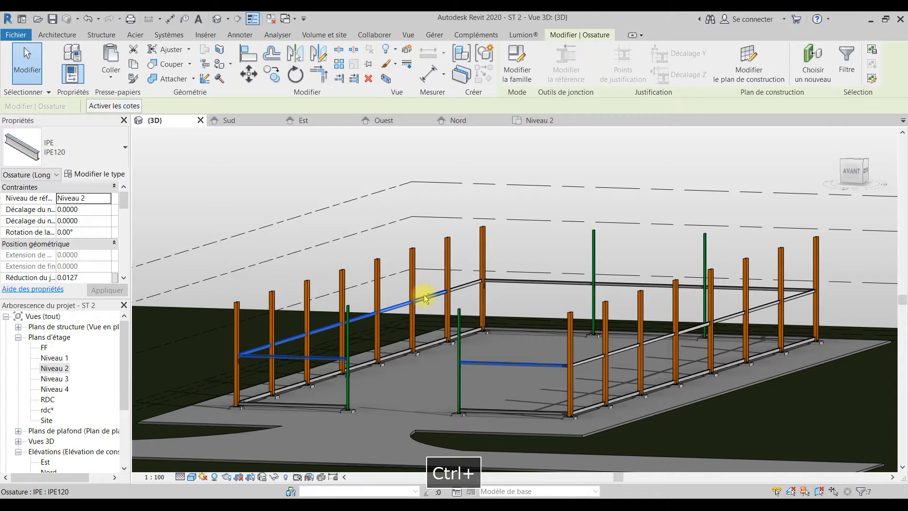
ctrl+click(626, 284)
ctrl+click(799, 302)
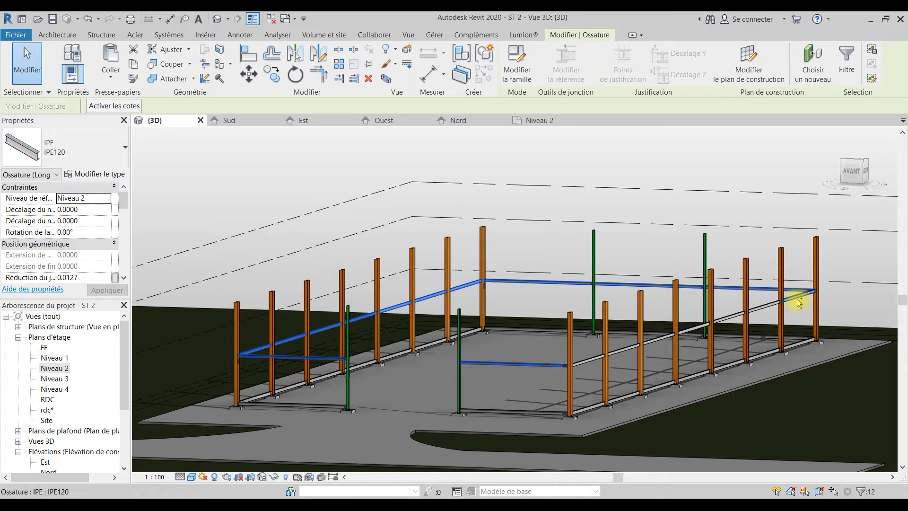
ctrl+click(725, 322)
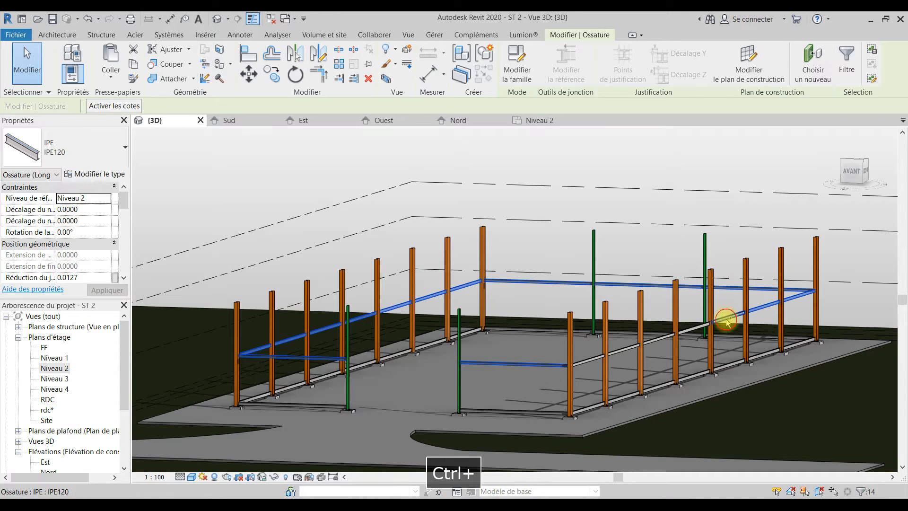
ctrl+click(655, 339)
ctrl+click(620, 351)
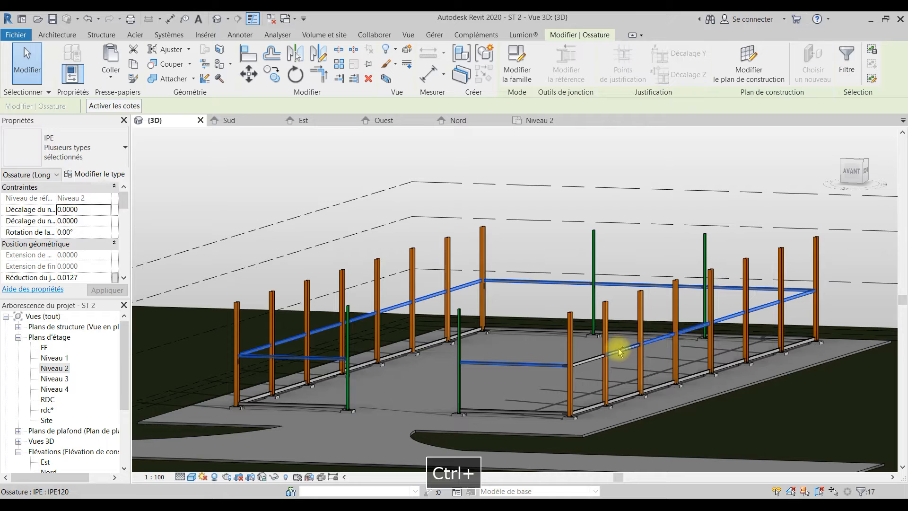
ctrl+click(584, 363)
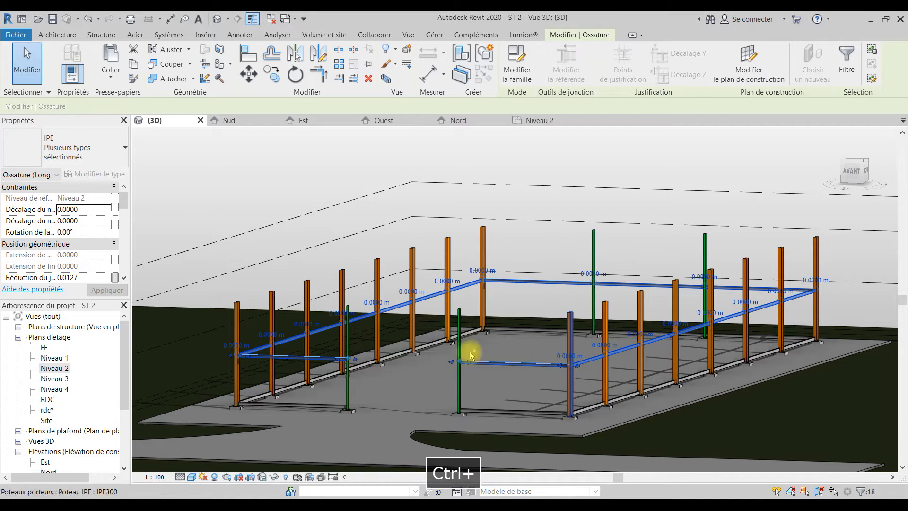
click(132, 65)
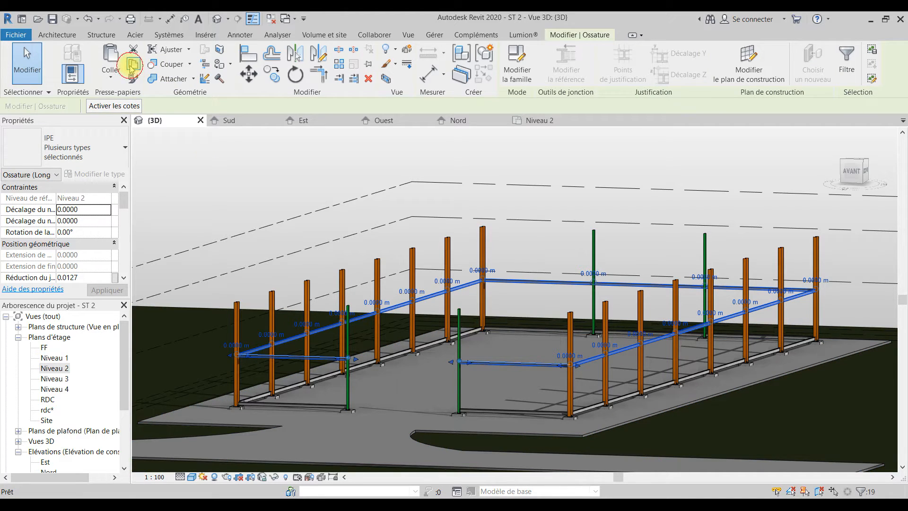
click(113, 87)
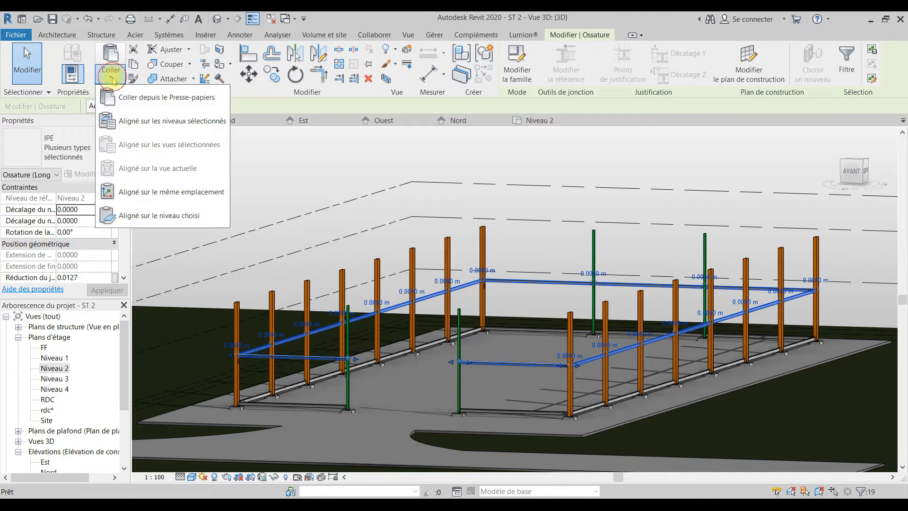
click(198, 124)
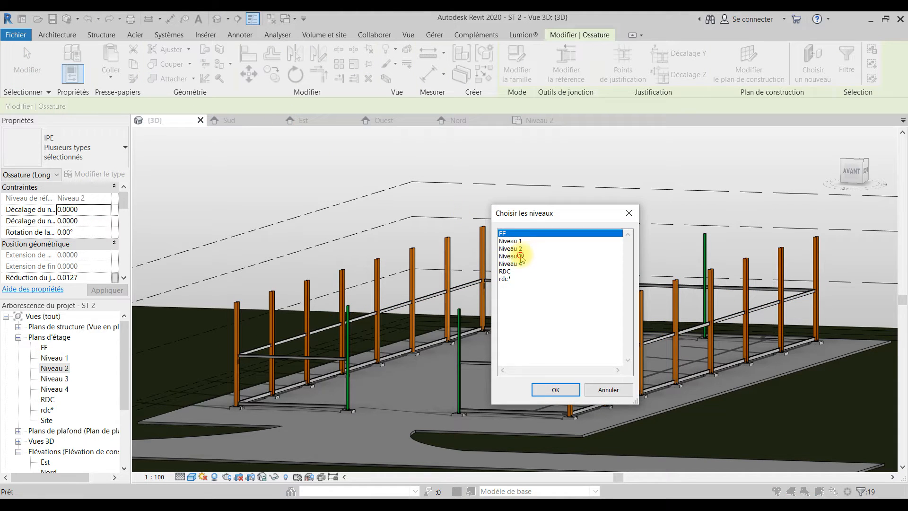
click(520, 255)
click(556, 390)
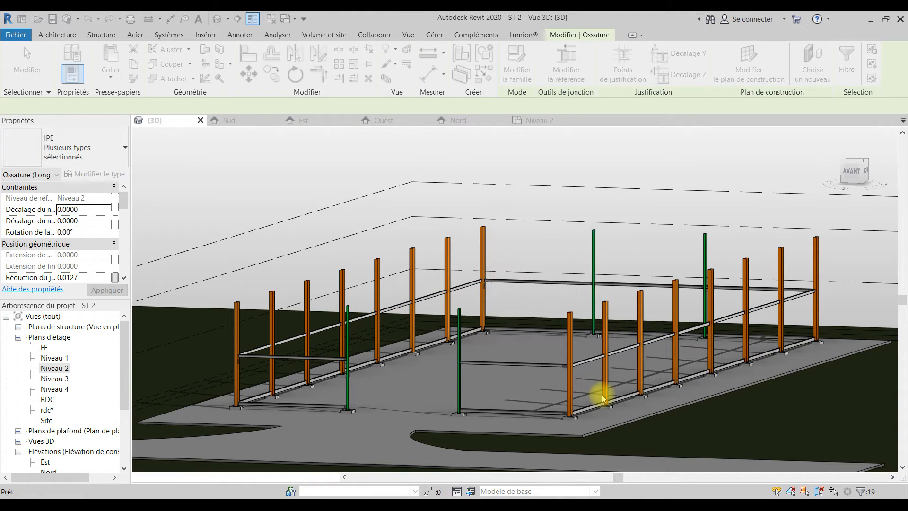
shift+middle_drag(493, 350, 452, 372)
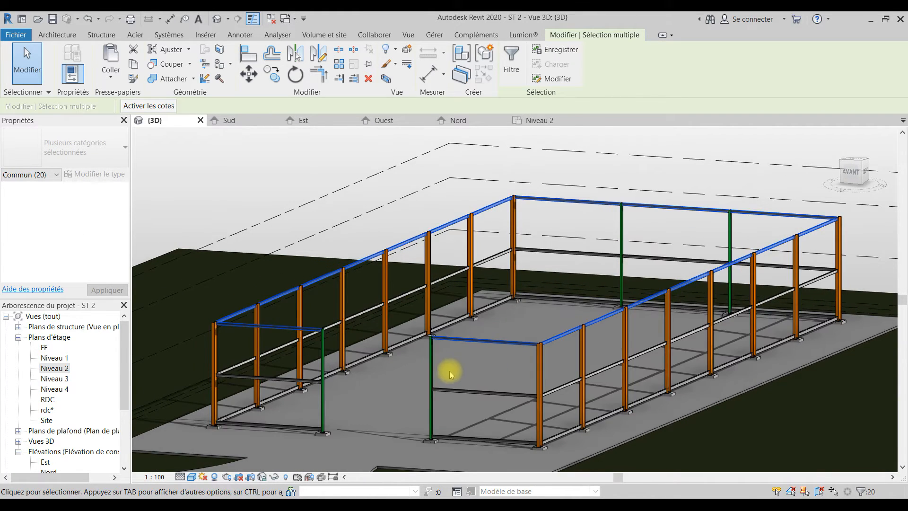
scroll(451, 370, up, 3)
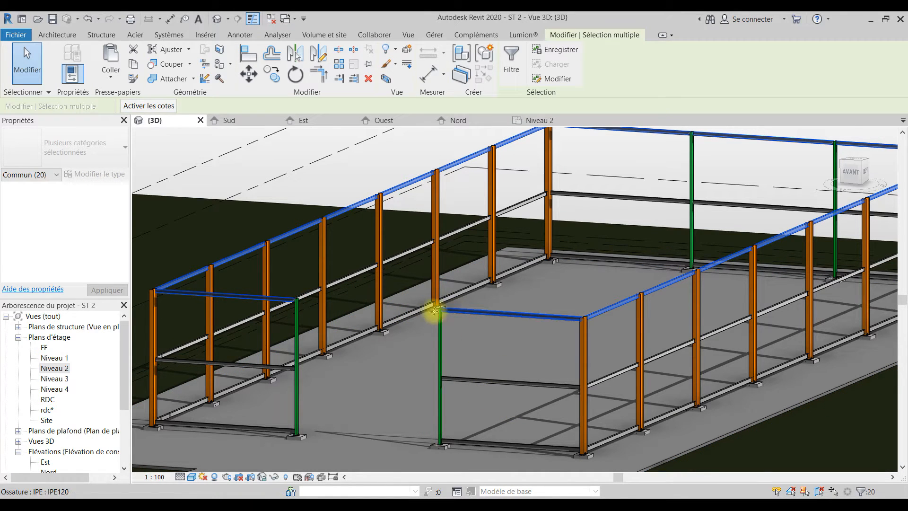
click(408, 378)
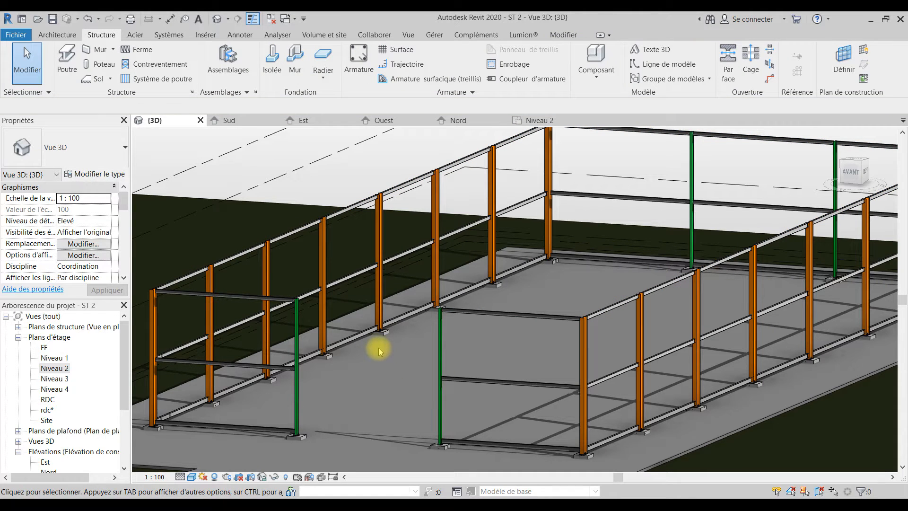
- Draw an IPE140 beam on the Niveau 3 plan along grid A from grid 3 to grid 5, and return to the 3D view
double_click(62, 379)
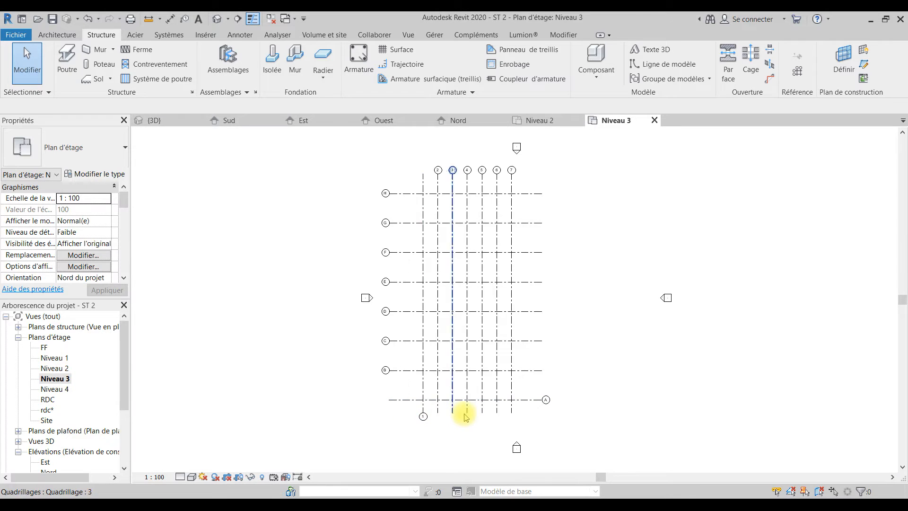
scroll(495, 407, up, 5)
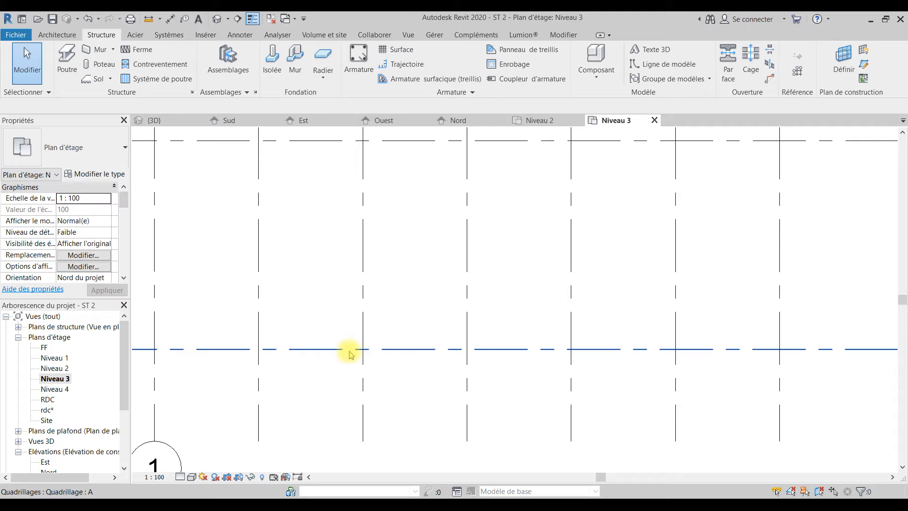
click(67, 66)
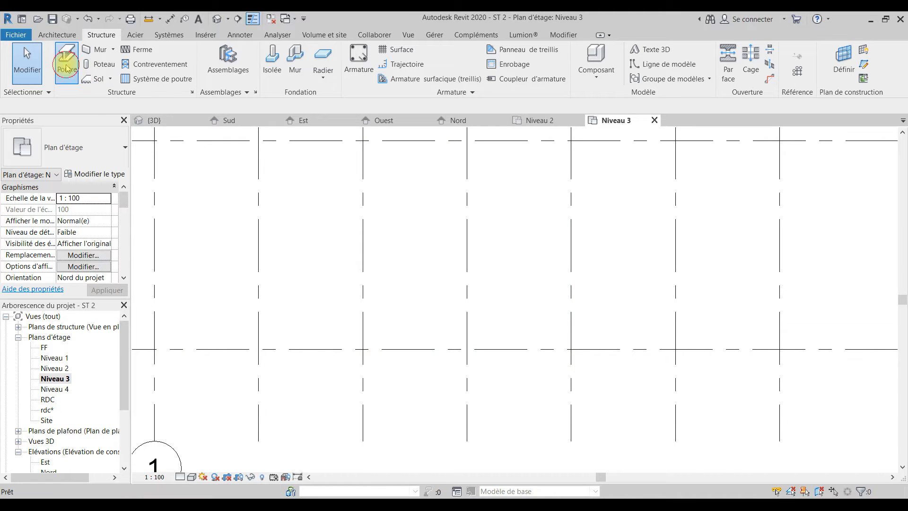
click(94, 146)
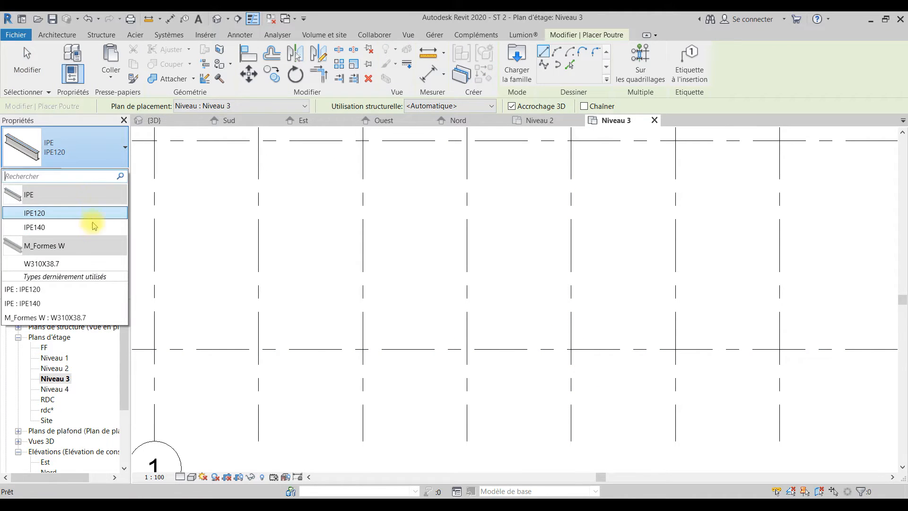
click(71, 228)
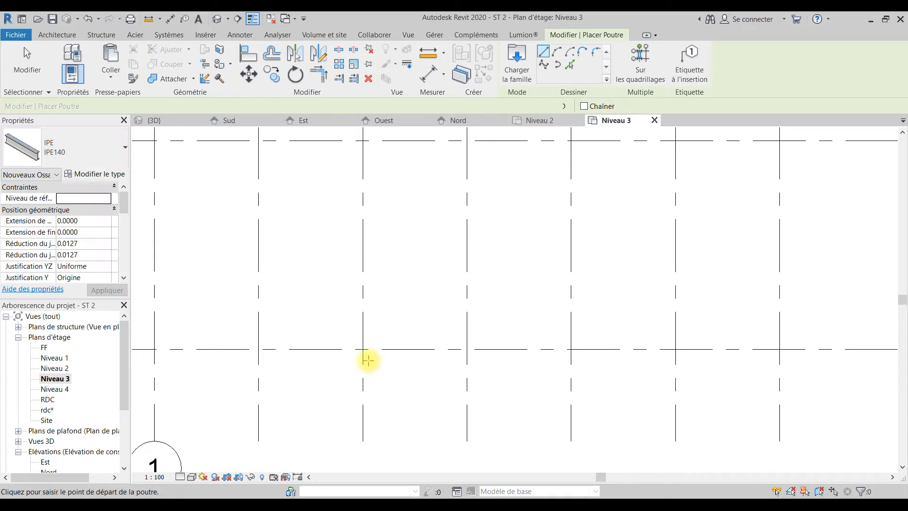
click(362, 349)
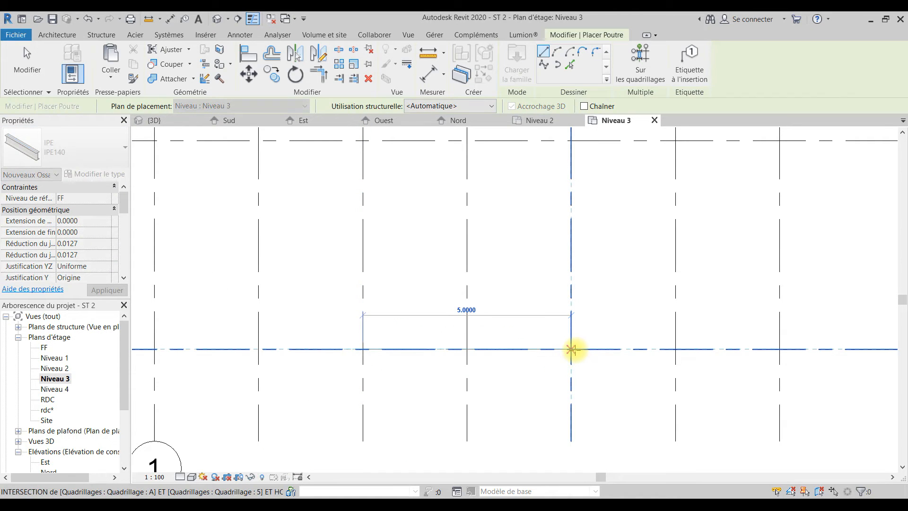
click(571, 349)
click(153, 121)
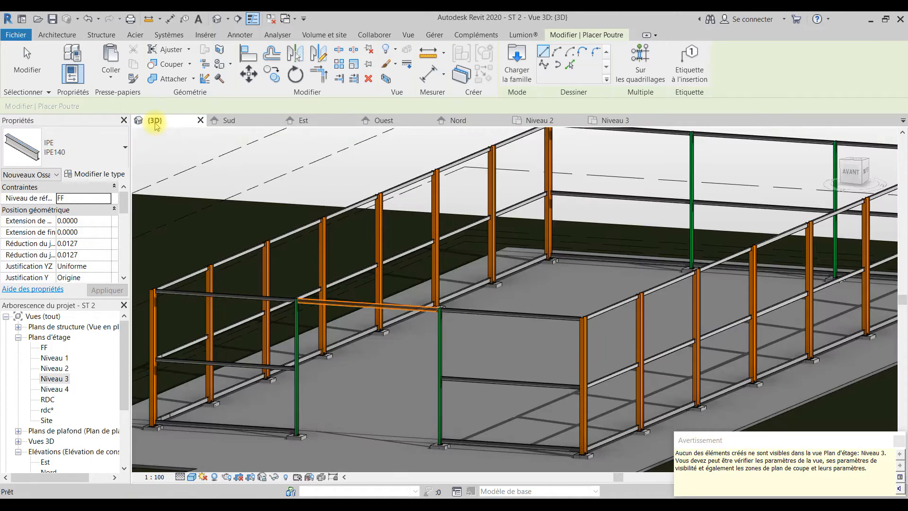
key(Escape)
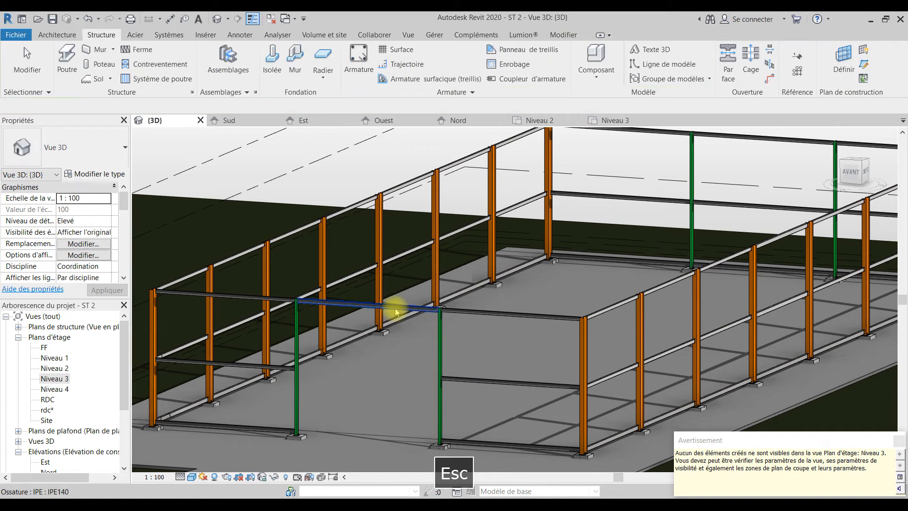
click(897, 440)
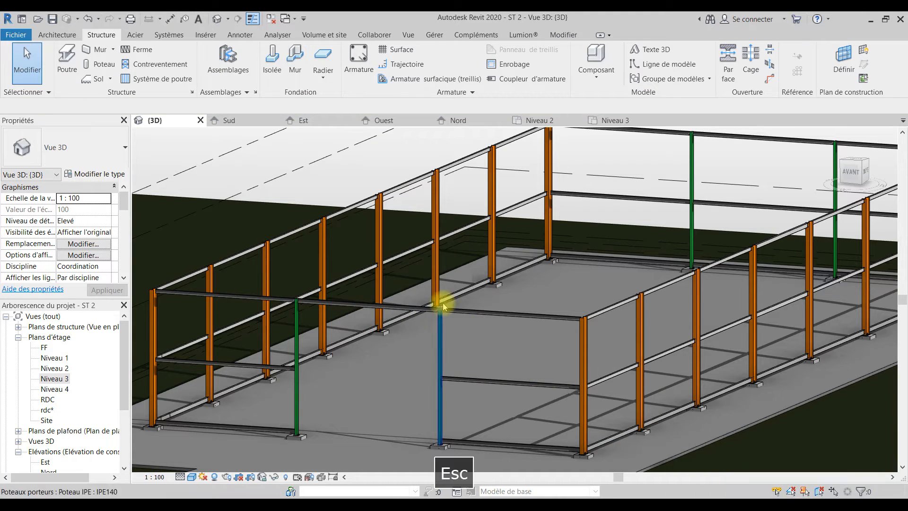
scroll(352, 323, down, 4)
shift+middle_drag(370, 357, 730, 405)
mouse_move(510, 427)
shift+middle_down()
mouse_move(533, 420)
mouse_move(514, 434)
mouse_move(523, 432)
shift+middle_up()
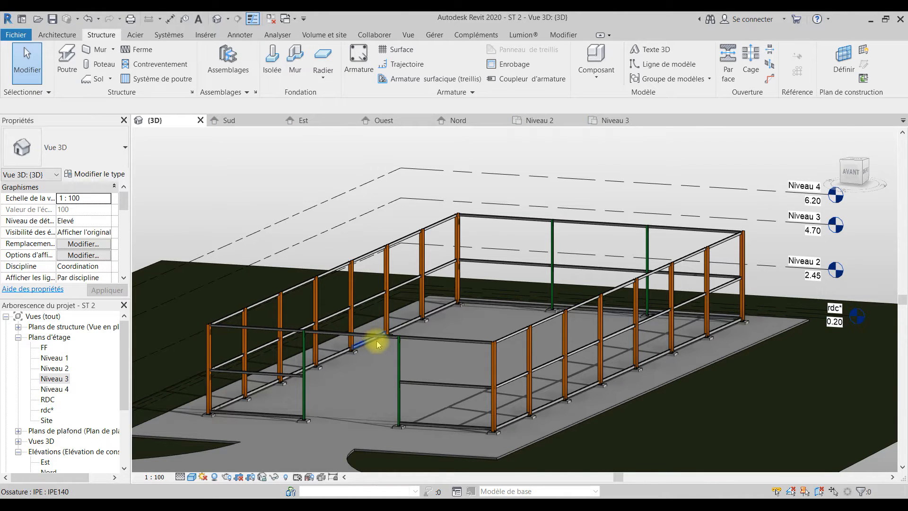
scroll(211, 317, up, 3)
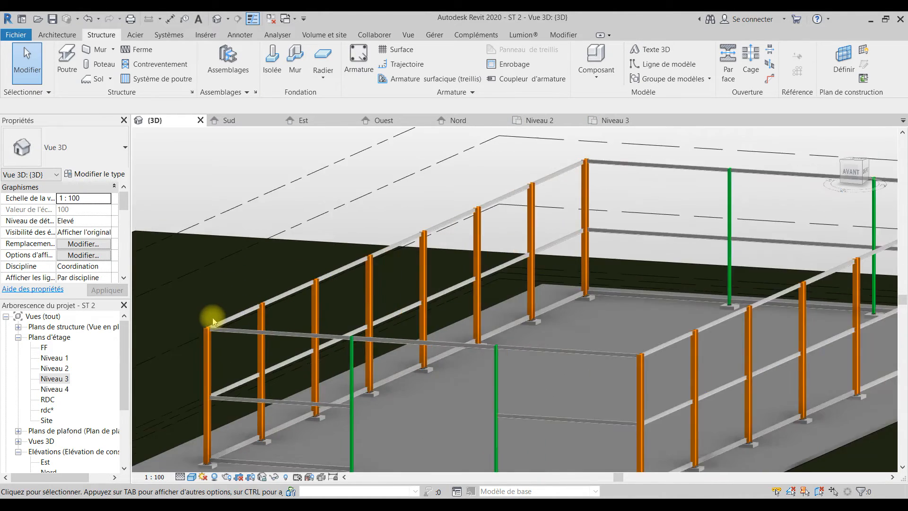
- Examine the steel frame from an angle in 3D, in the Sud elevation and from the front
scroll(212, 317, down, 3)
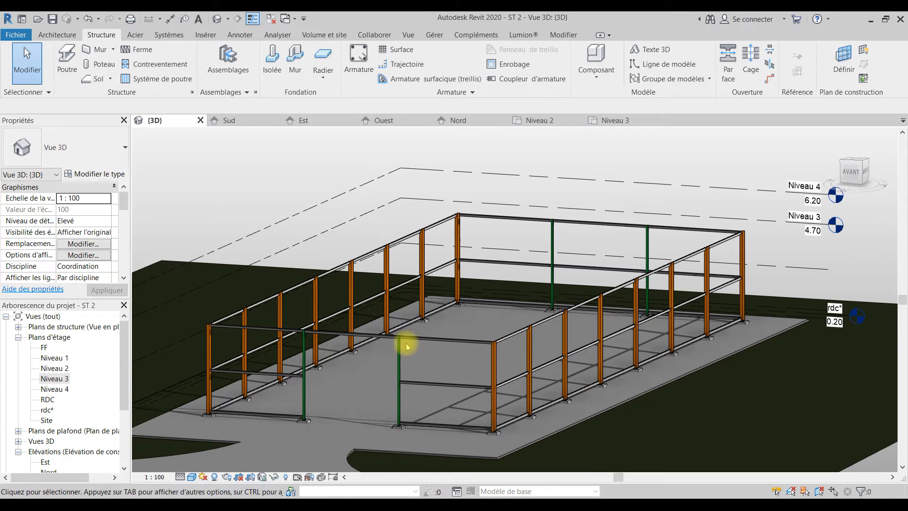
mouse_move(534, 325)
shift+middle_down()
mouse_move(586, 319)
mouse_move(532, 320)
shift+middle_up()
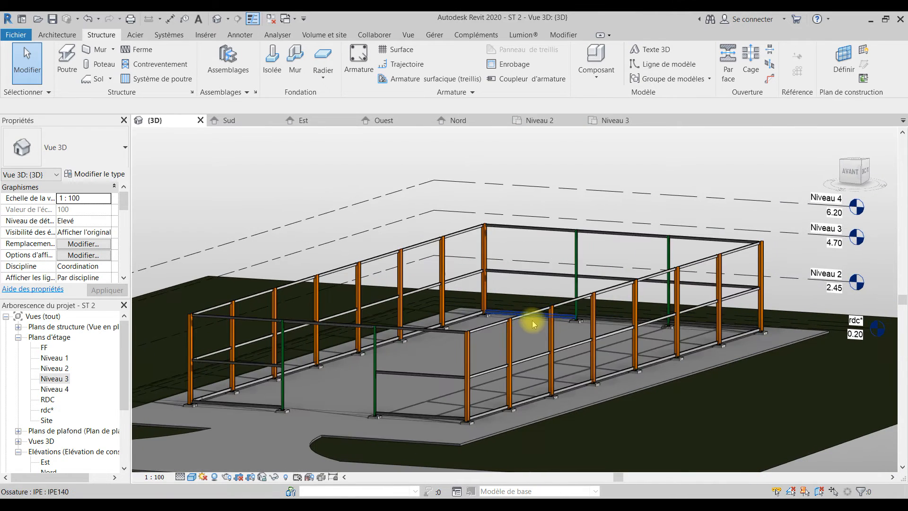
click(243, 123)
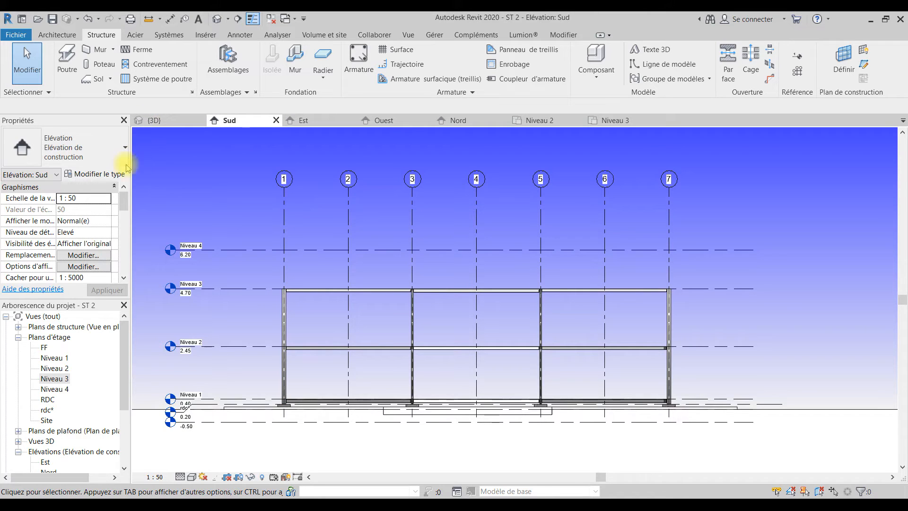
click(160, 120)
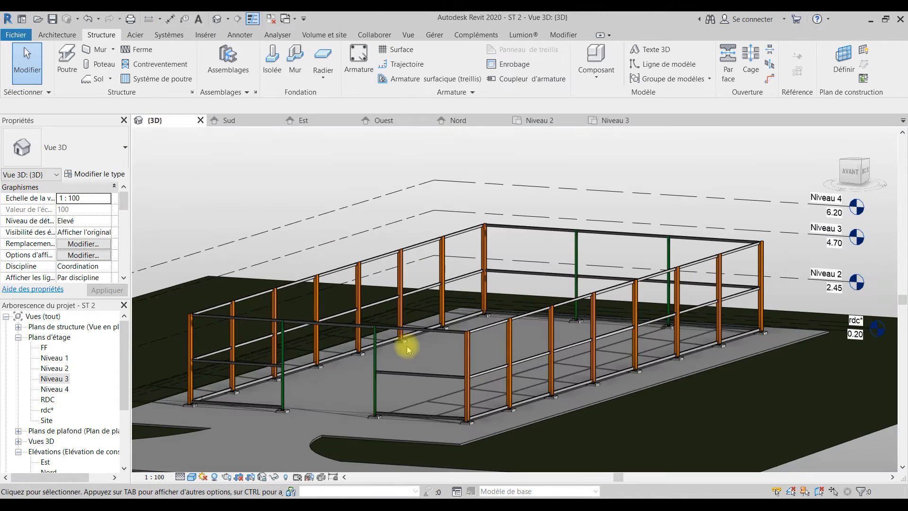
click(851, 174)
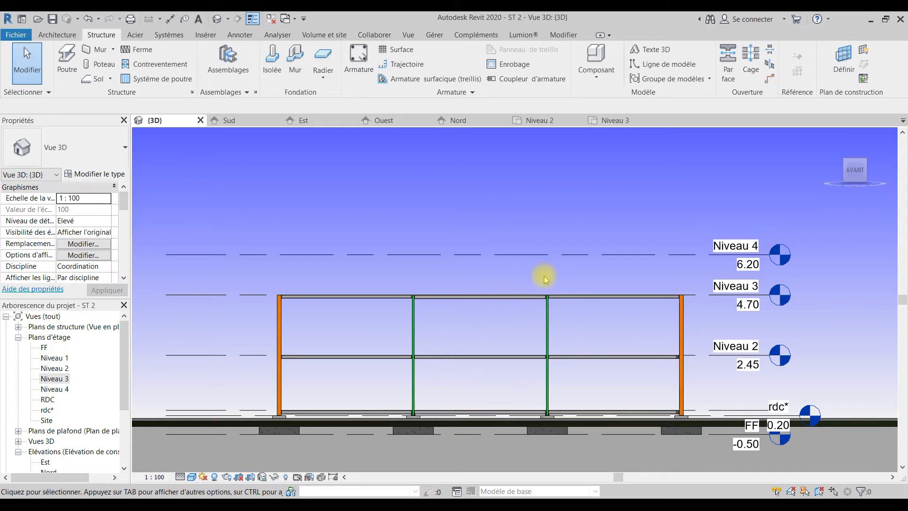
click(57, 34)
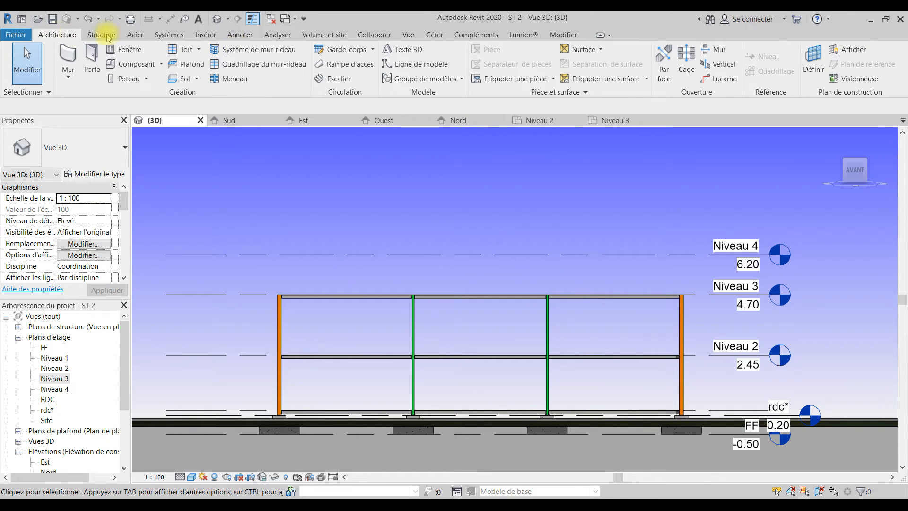
click(392, 67)
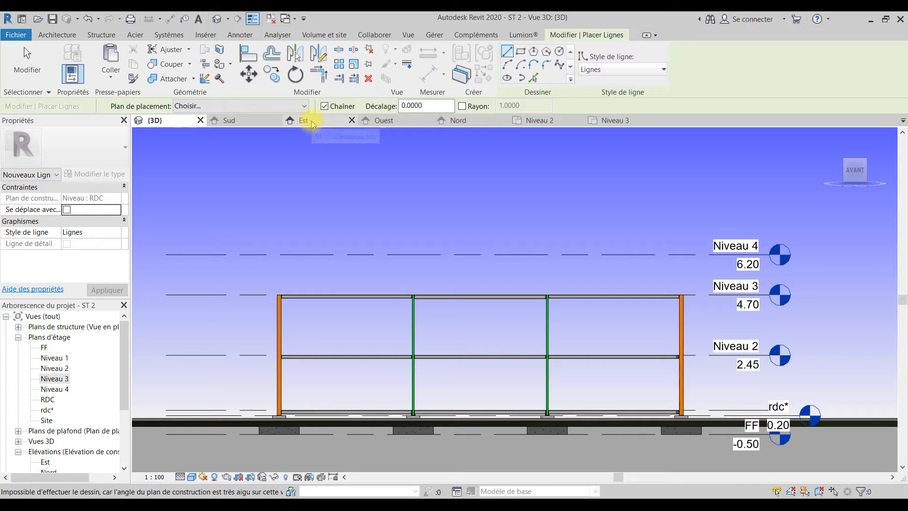
click(239, 120)
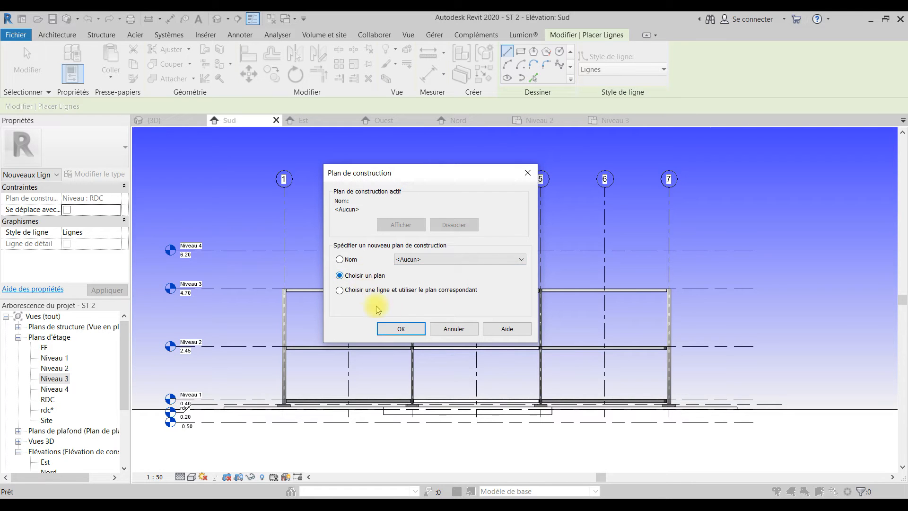
click(401, 330)
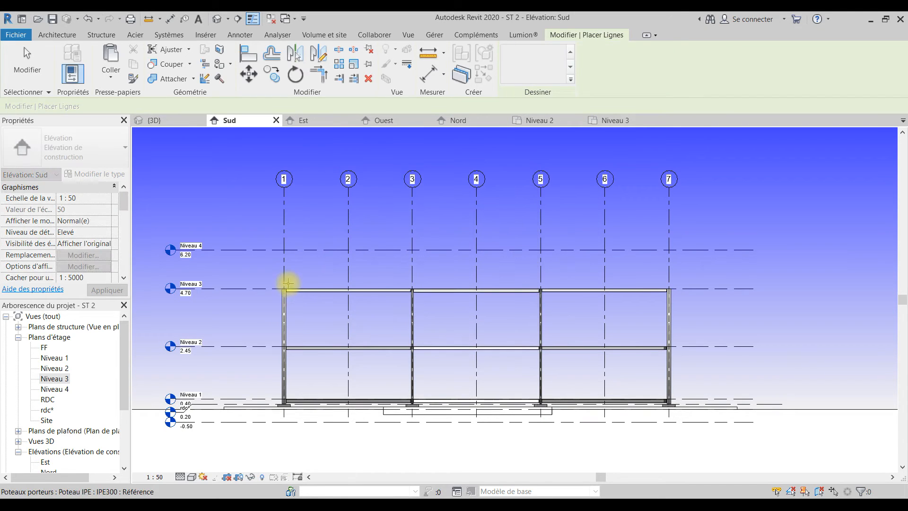
click(284, 281)
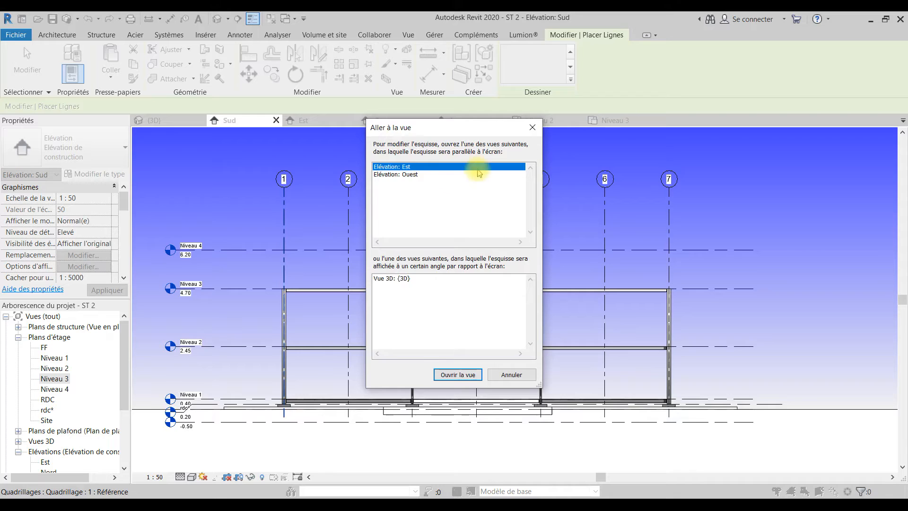
click(530, 130)
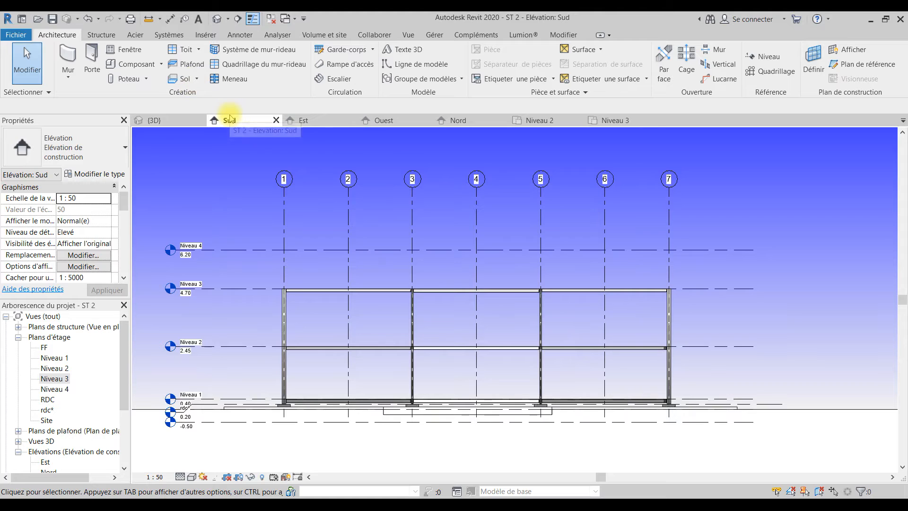
click(103, 36)
click(67, 62)
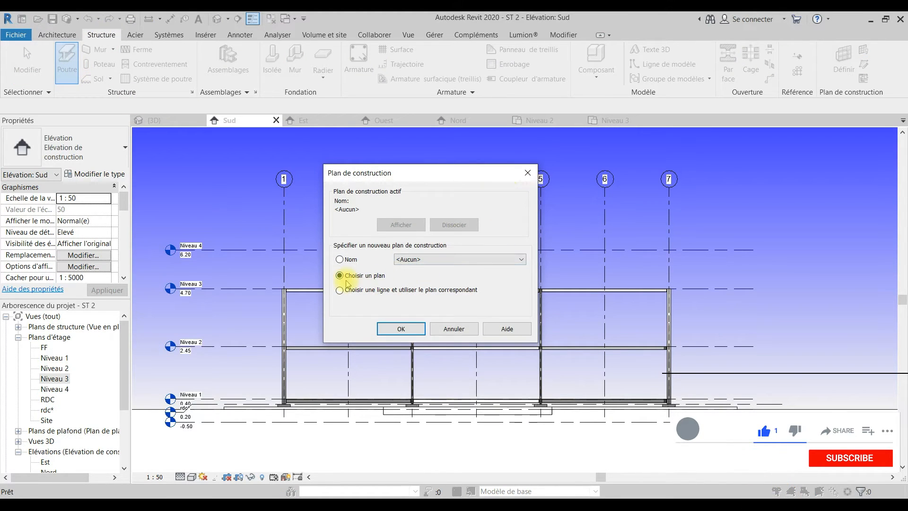
click(458, 260)
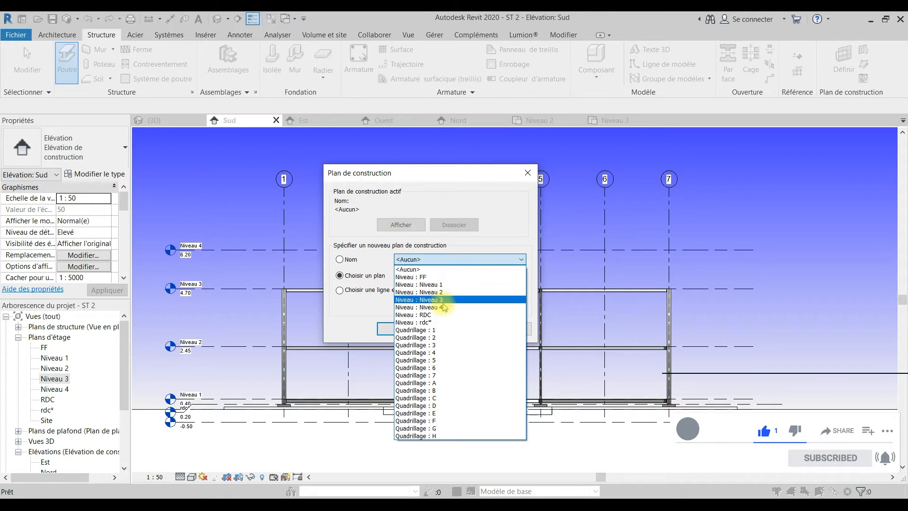
click(341, 273)
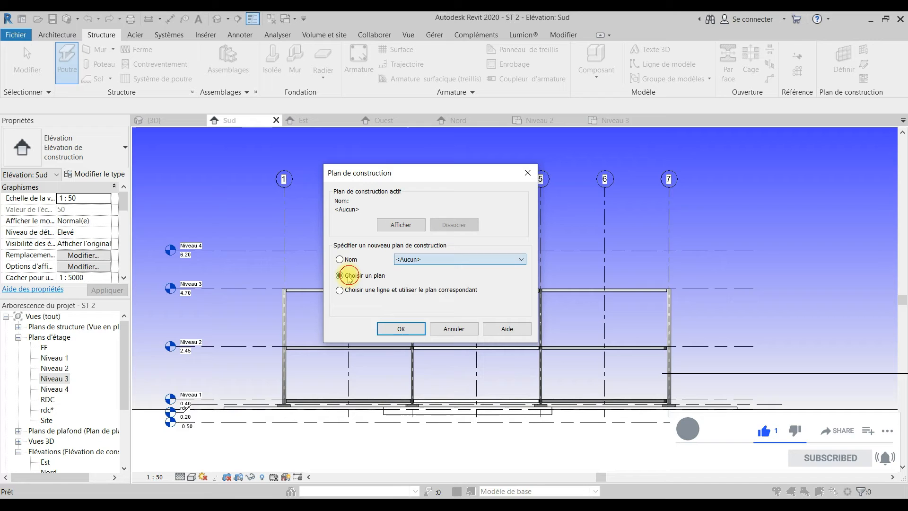
click(396, 330)
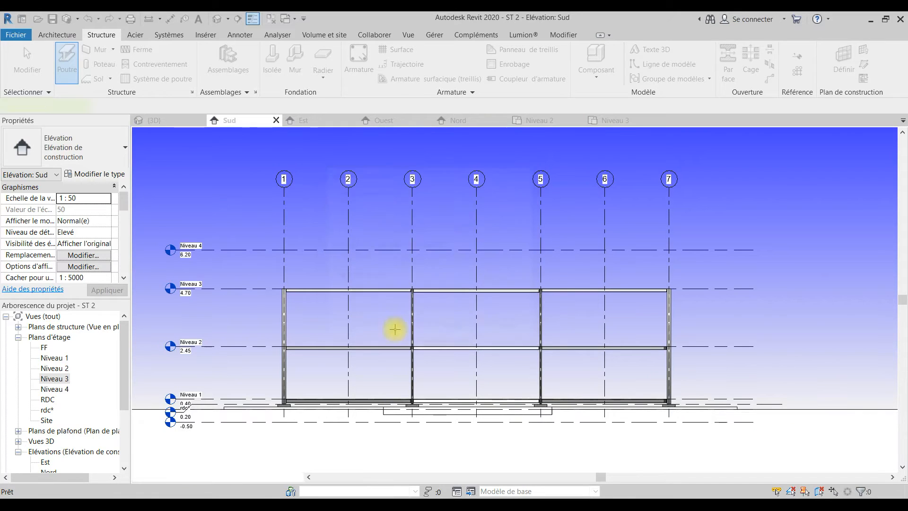
click(320, 290)
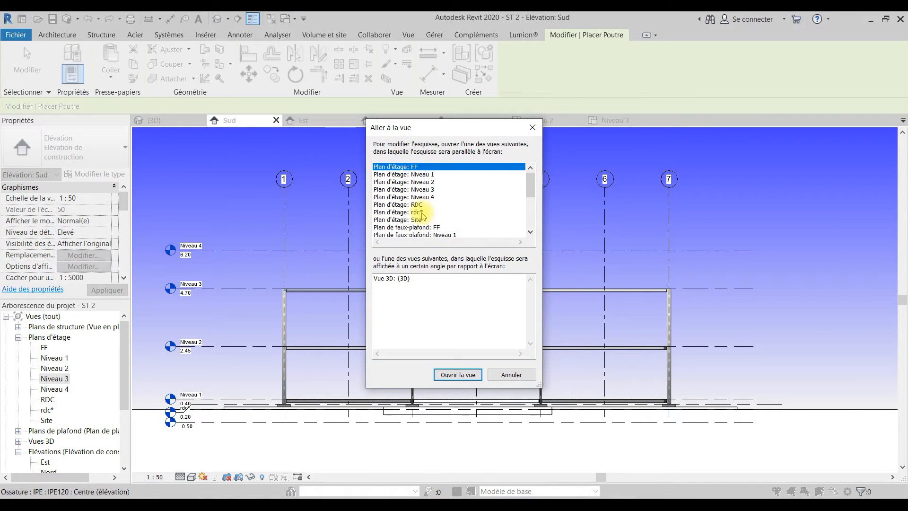
scroll(422, 215, down, 4)
scroll(441, 229, up, 4)
click(532, 127)
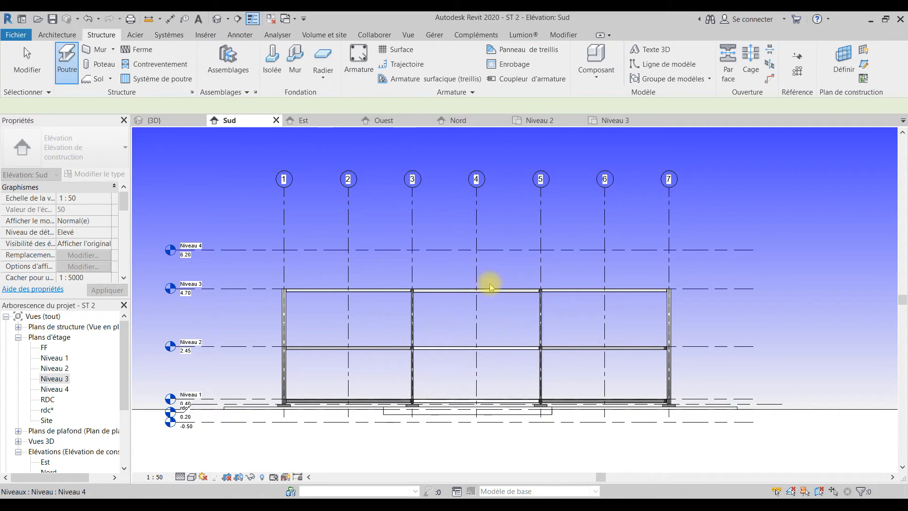
key(Escape)
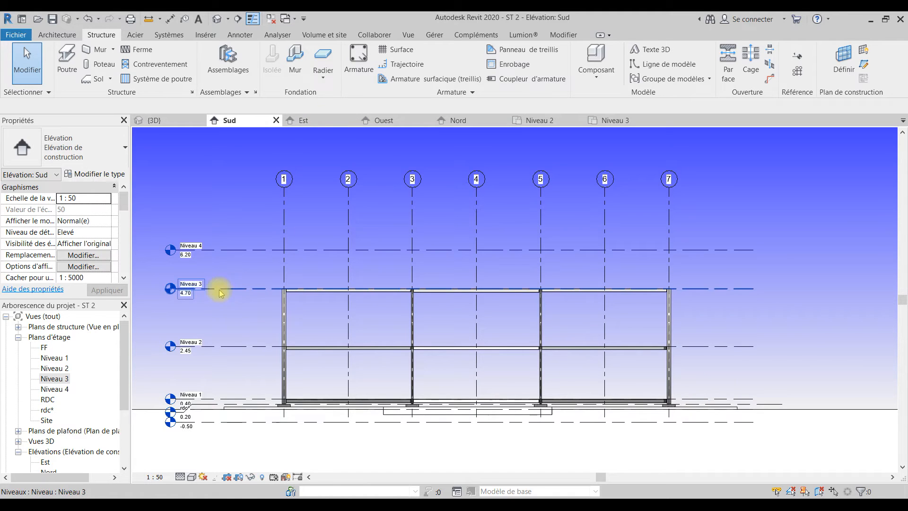
- Open the Niveau 3 floor plan and load the IPE270 type from the steel IPE beam family
double_click(54, 379)
scroll(379, 350, down, 5)
scroll(360, 366, up, 3)
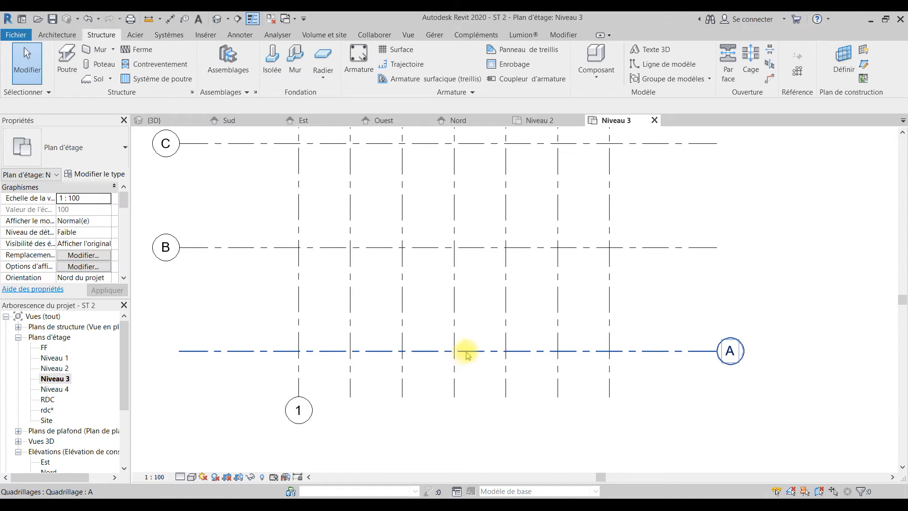
click(67, 69)
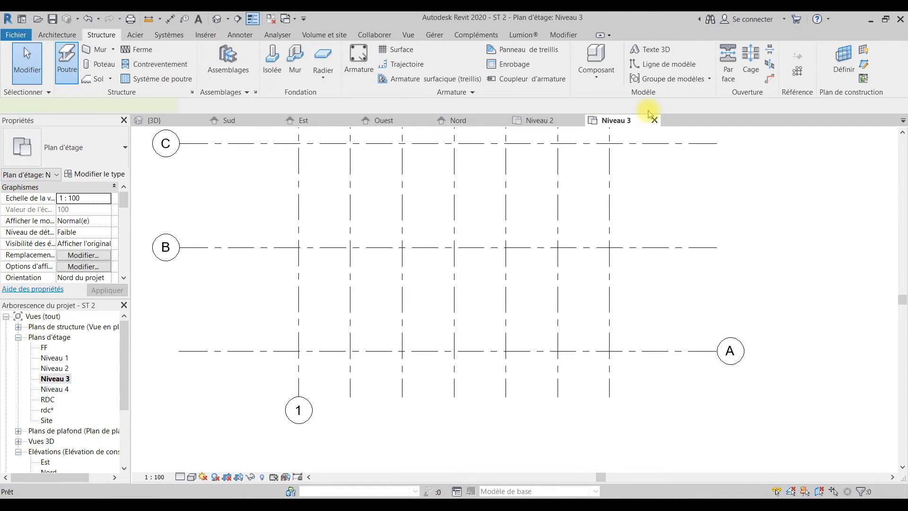
click(517, 62)
scroll(422, 265, down, 5)
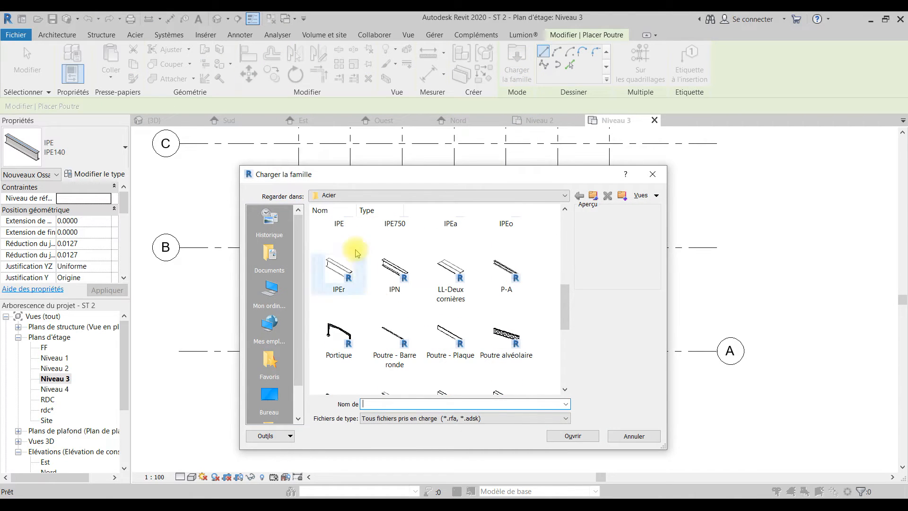
click(337, 223)
click(569, 436)
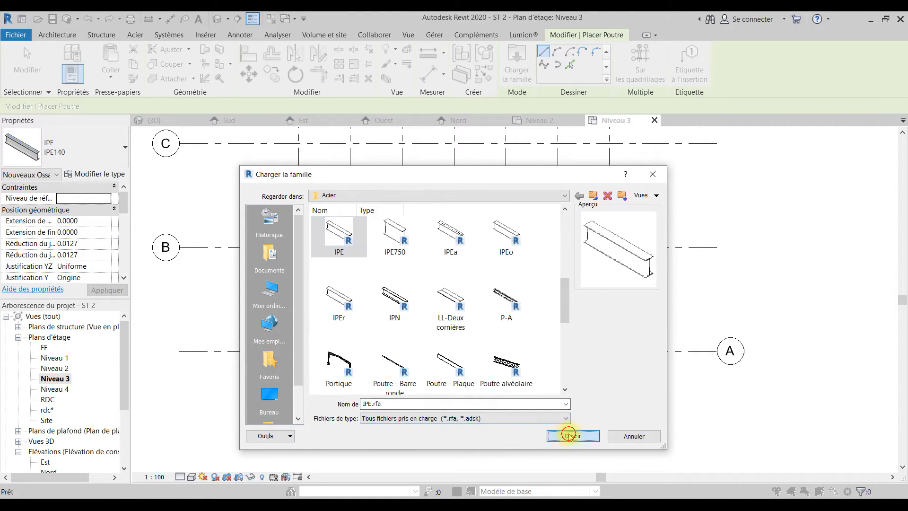
scroll(379, 280, down, 2)
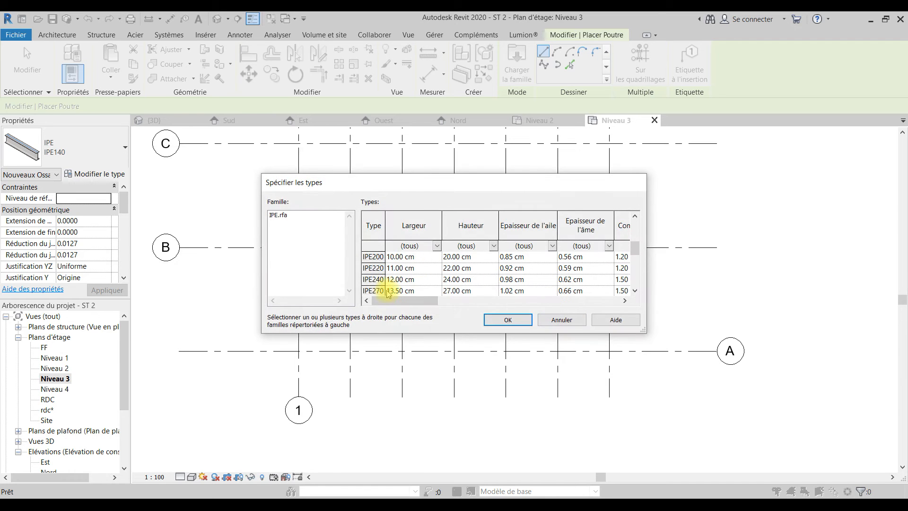
click(380, 290)
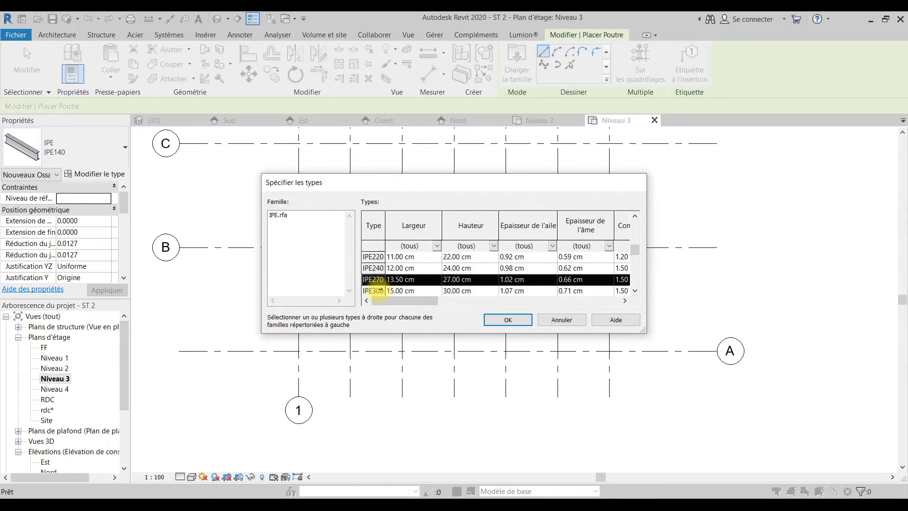
click(528, 324)
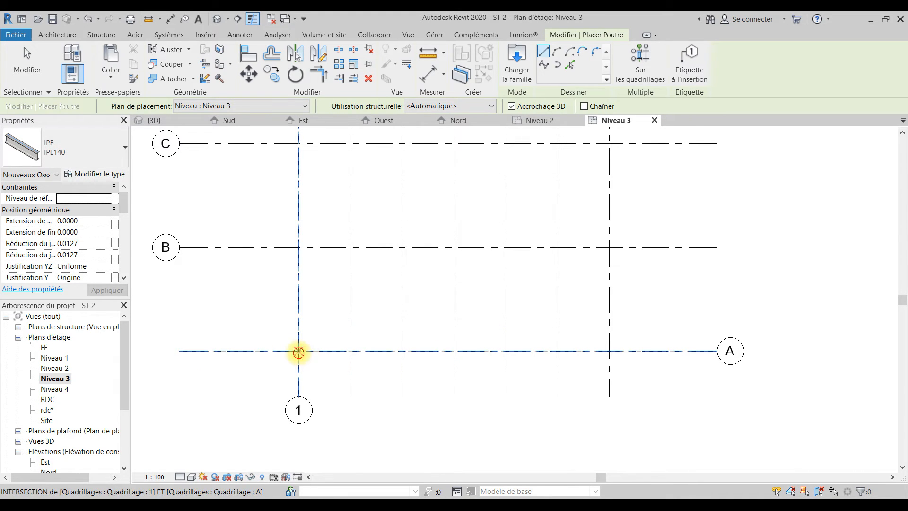
- Draw an IPE140 beam on Niveau 3 along grid A, from grid 1 to grid 4
click(299, 352)
click(454, 353)
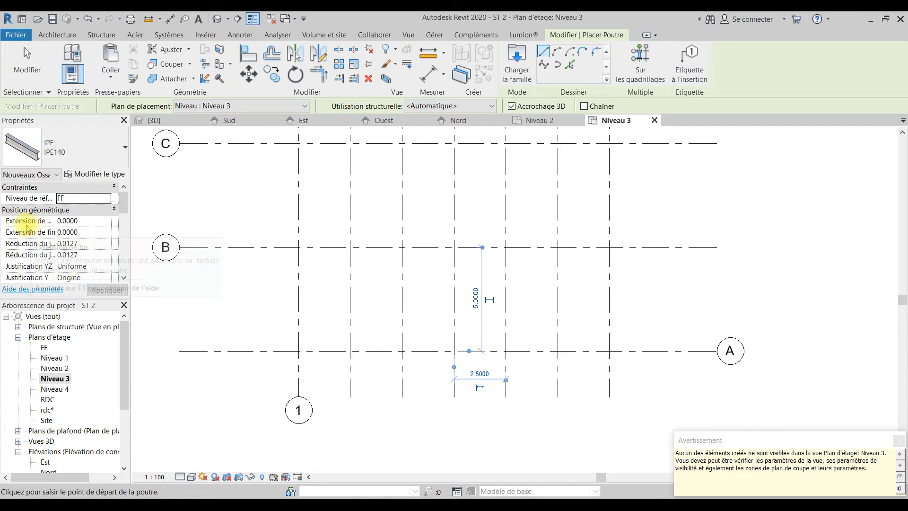
- Set the Z offset value for new beams to 1, and return to an angled 3D view of the frame
scroll(84, 273, down, 2)
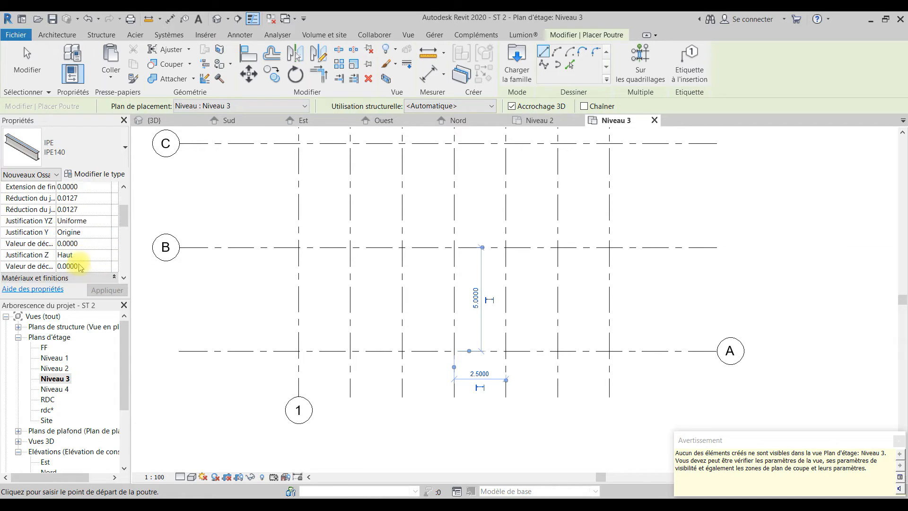
scroll(79, 266, down, 2)
scroll(81, 260, up, 4)
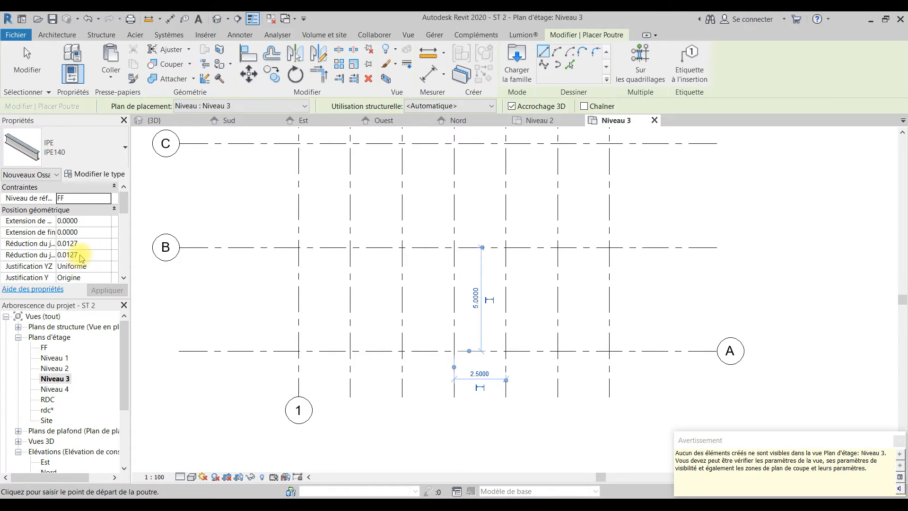
click(89, 232)
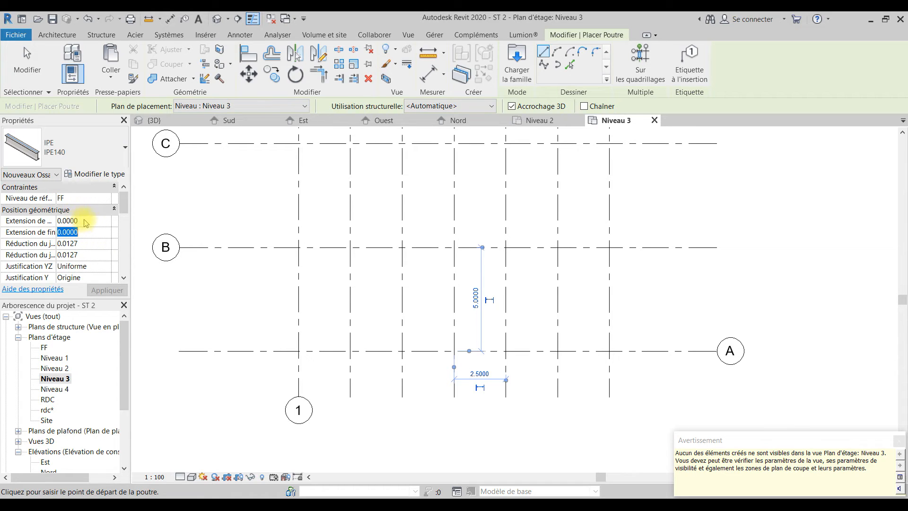
scroll(87, 239, down, 4)
scroll(83, 248, up, 2)
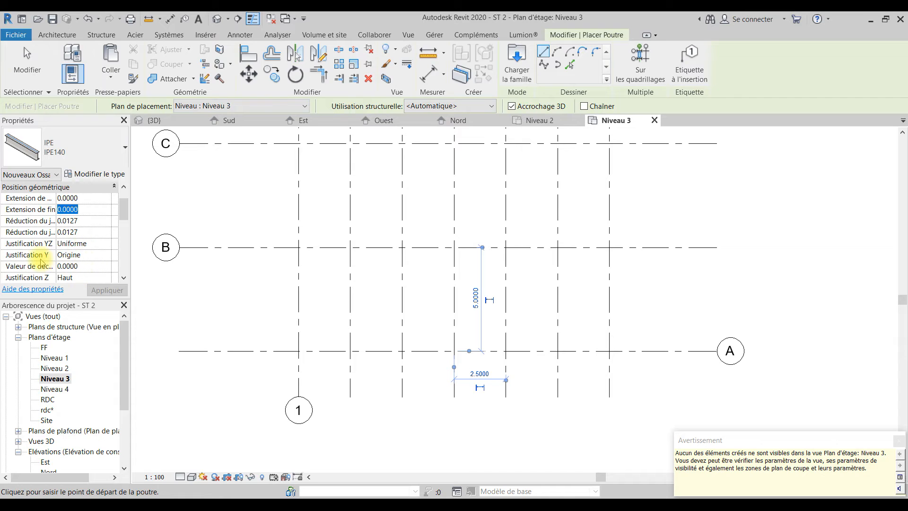
scroll(71, 279, down, 1)
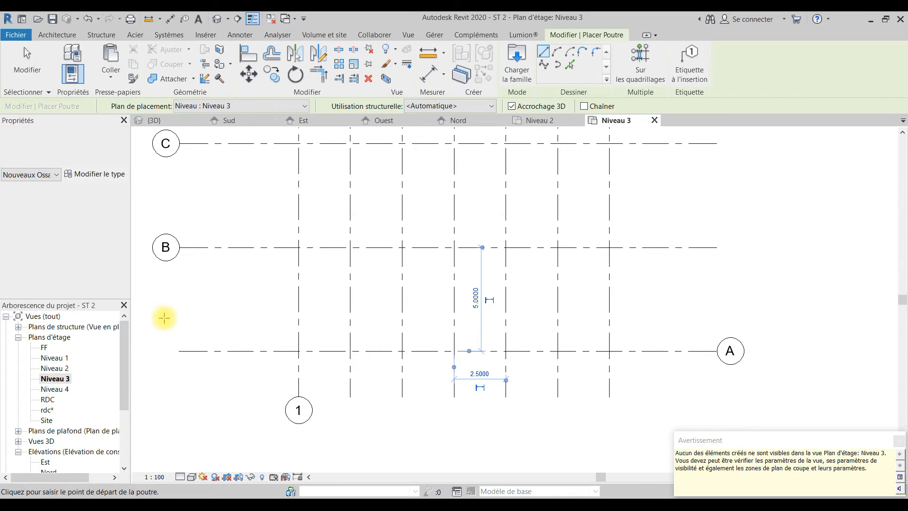
click(100, 267)
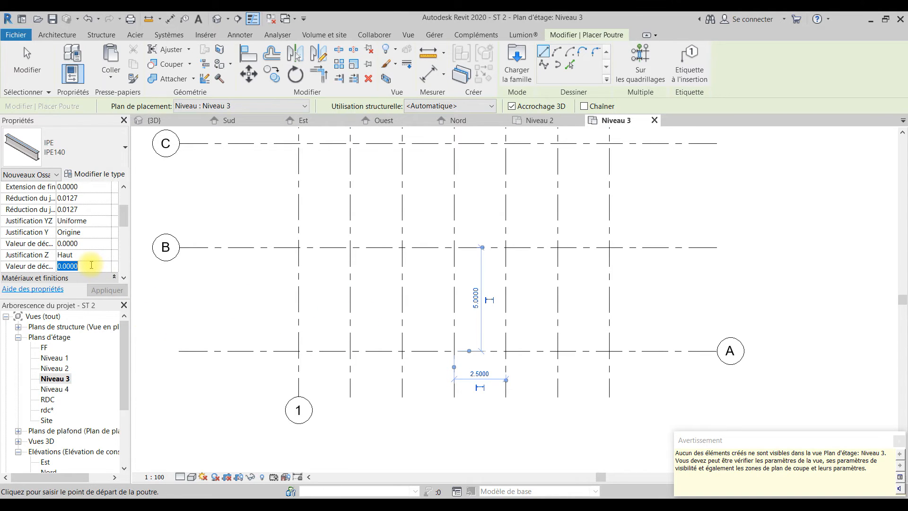
text(1)
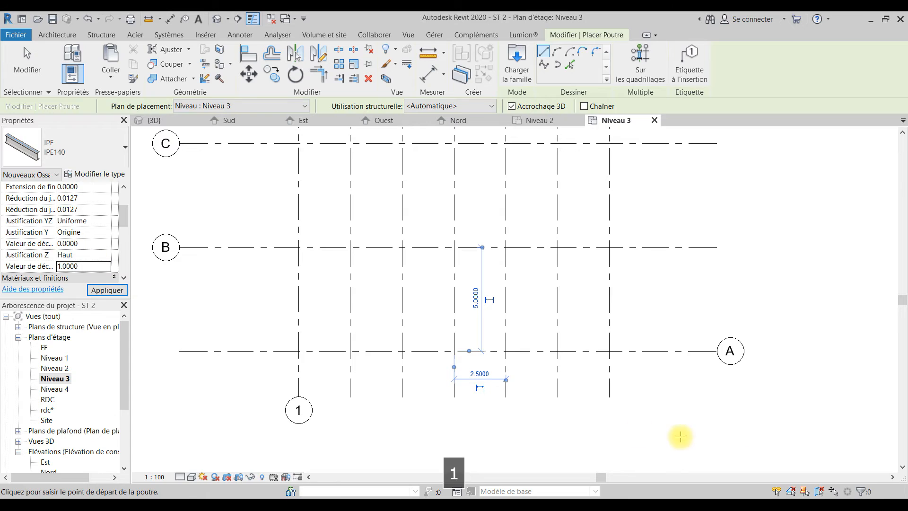
click(155, 120)
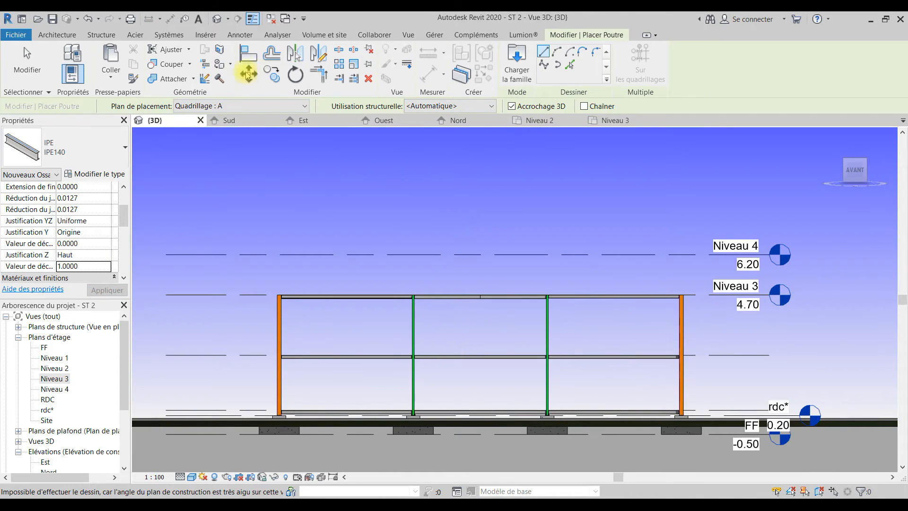
shift+middle_drag(588, 276, 466, 319)
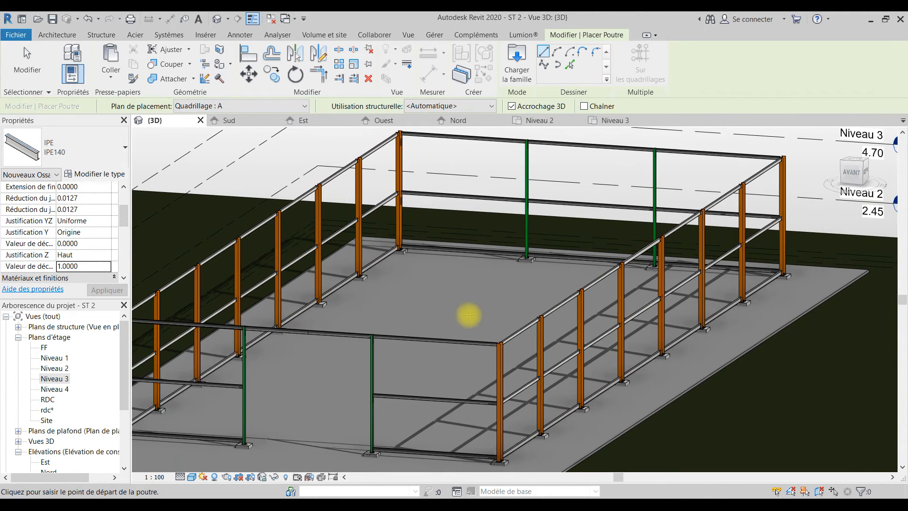
- Leave beam placement and examine the whole steel frame in the angled 3D view
middle_drag(578, 308, 622, 288)
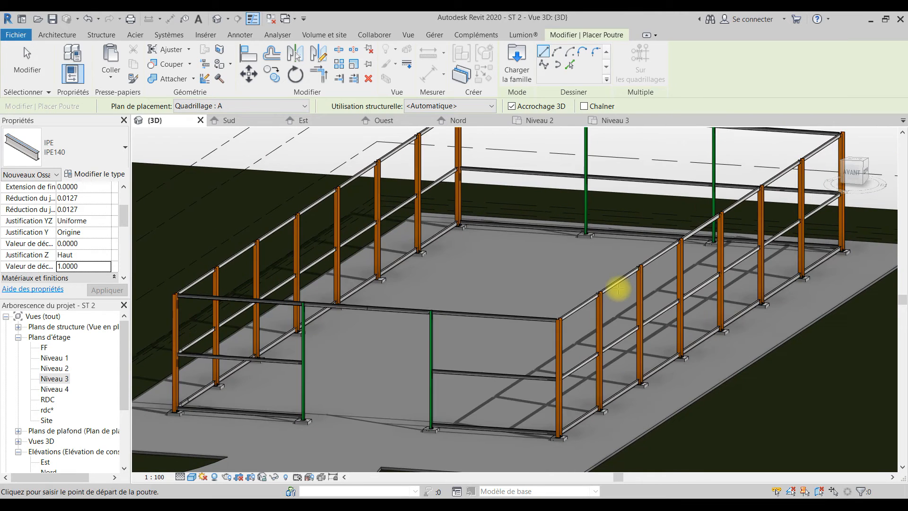
scroll(543, 284, down, 3)
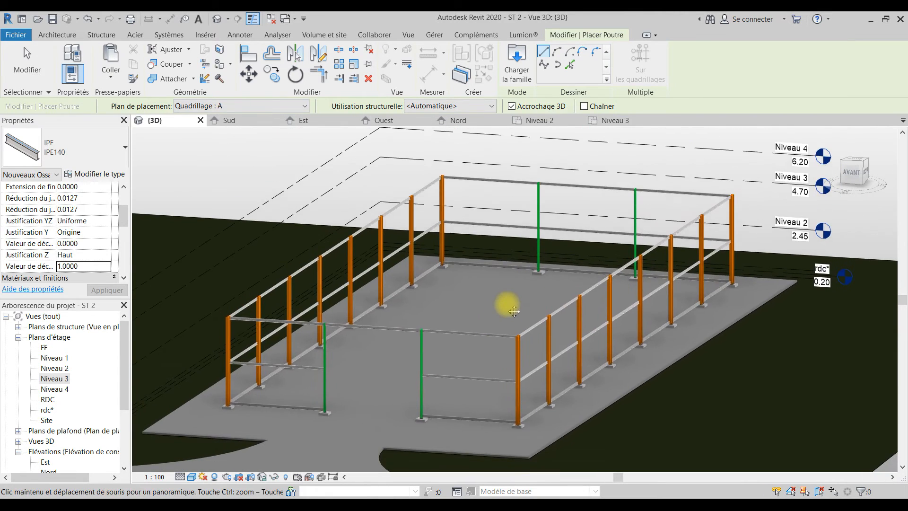
key(Escape)
click(479, 265)
key(Escape)
middle_drag(433, 296, 426, 316)
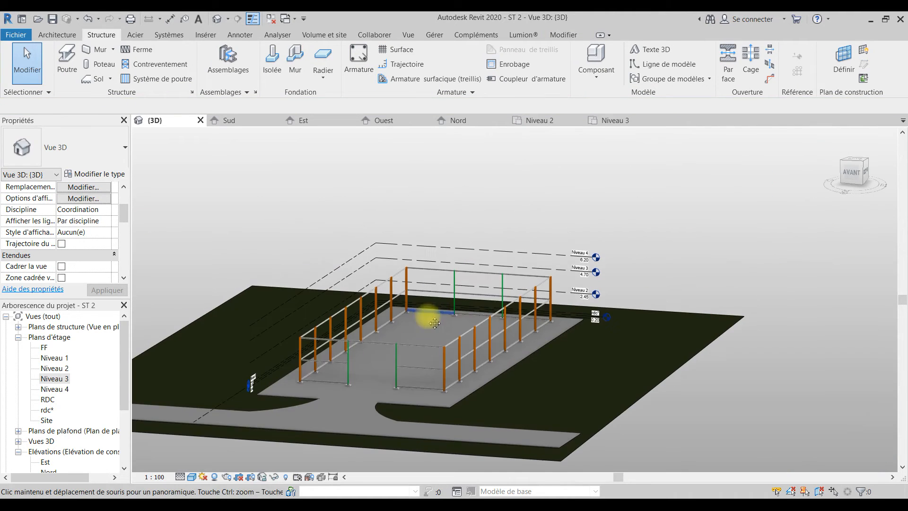
drag(382, 368, 308, 398)
key(Escape)
scroll(358, 373, up, 3)
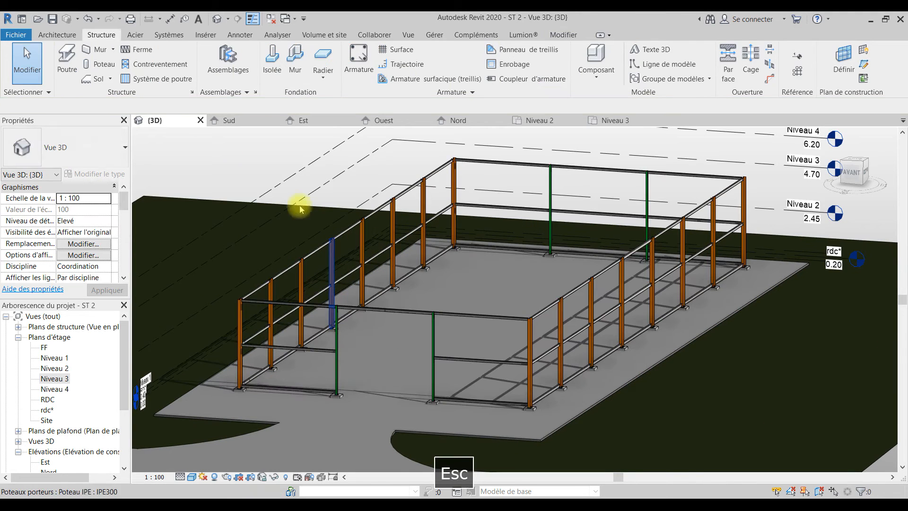
click(617, 122)
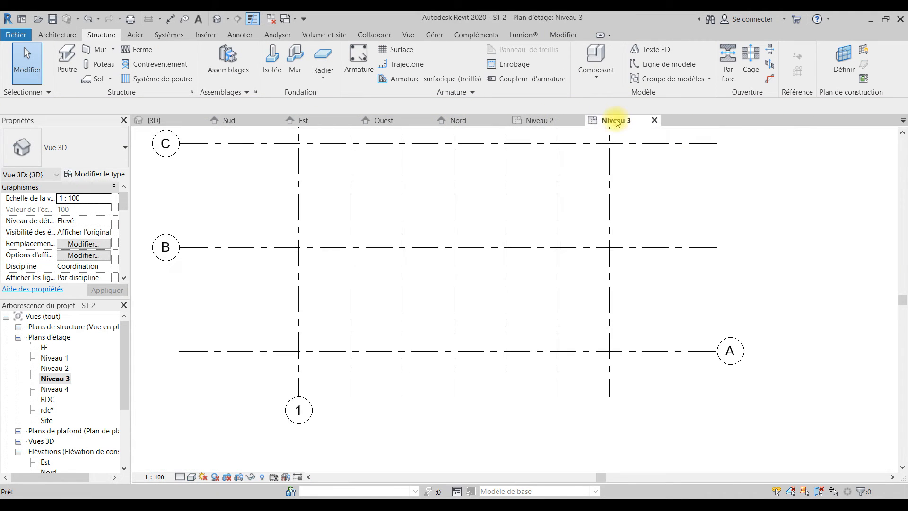
click(63, 64)
click(68, 149)
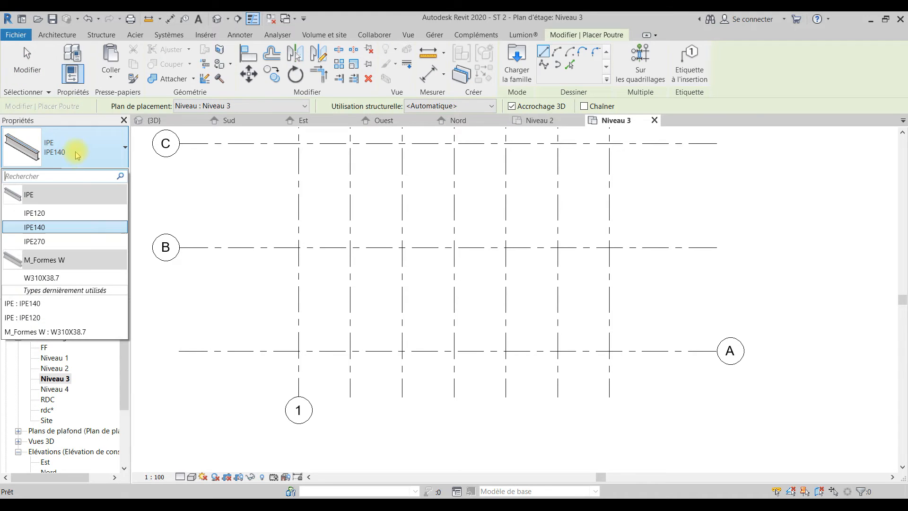
click(66, 241)
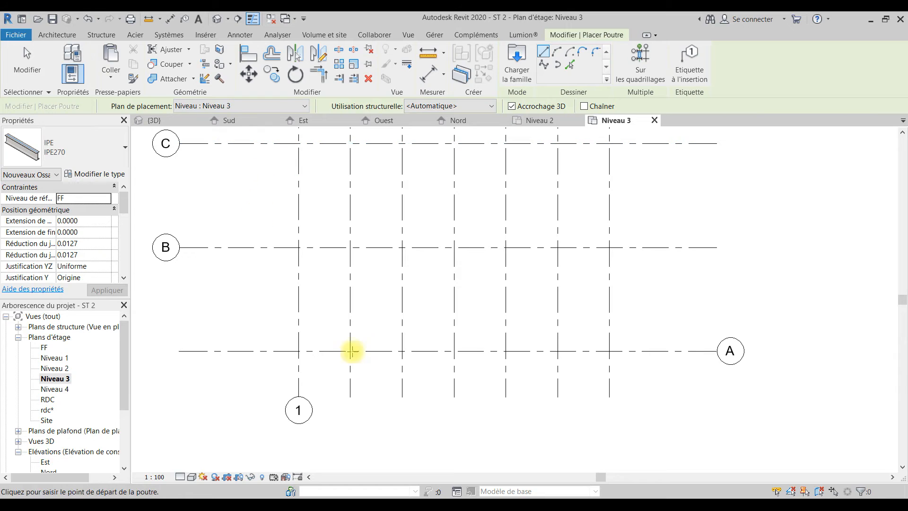
key(Escape)
- In 3D, change the type of the Niveau 3 beam on grid A, between grids 1 and 4, to IPE270
click(168, 120)
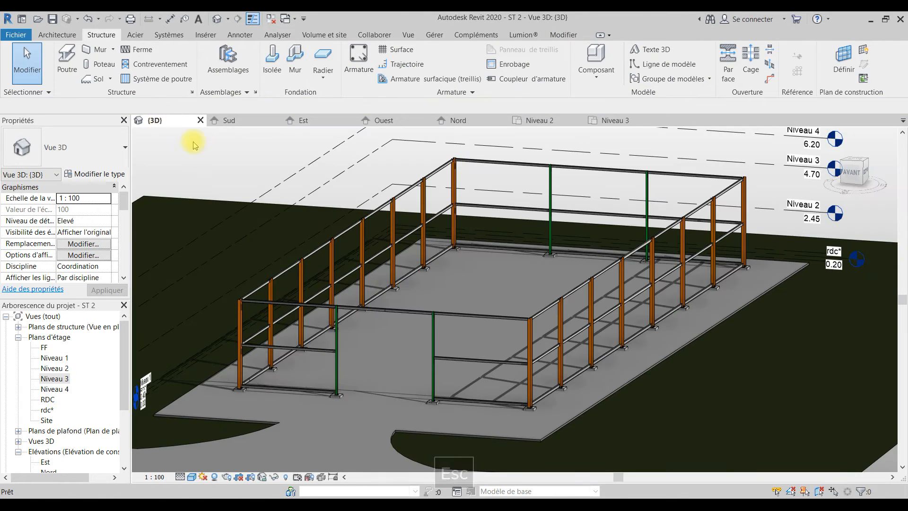
scroll(369, 347, up, 5)
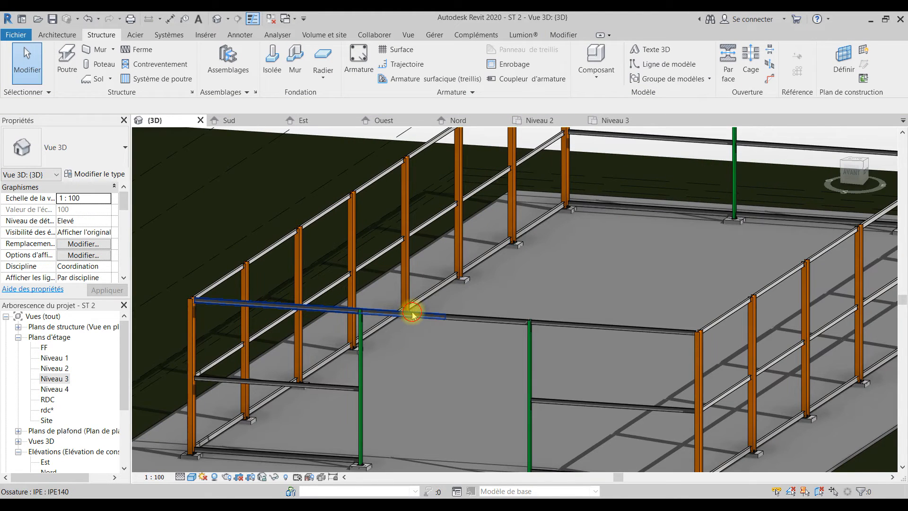
click(413, 313)
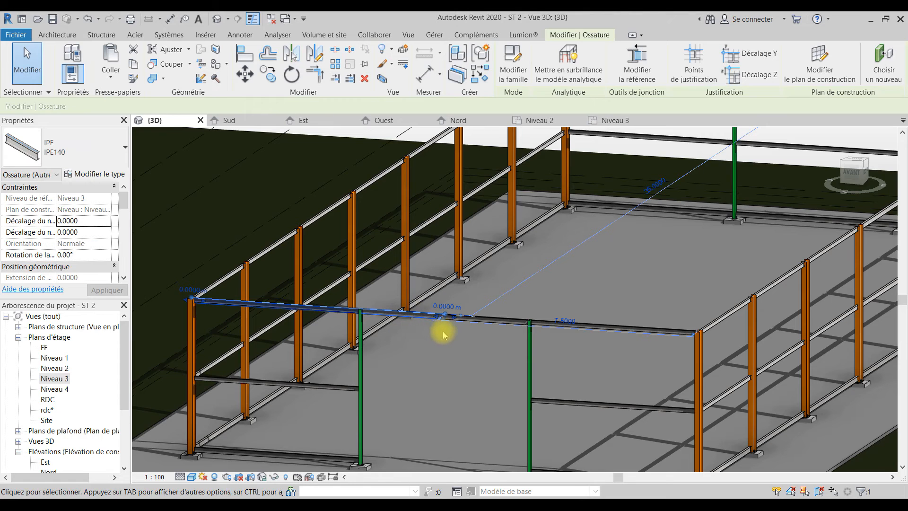
scroll(443, 377, down, 1)
middle_drag(442, 377, 424, 411)
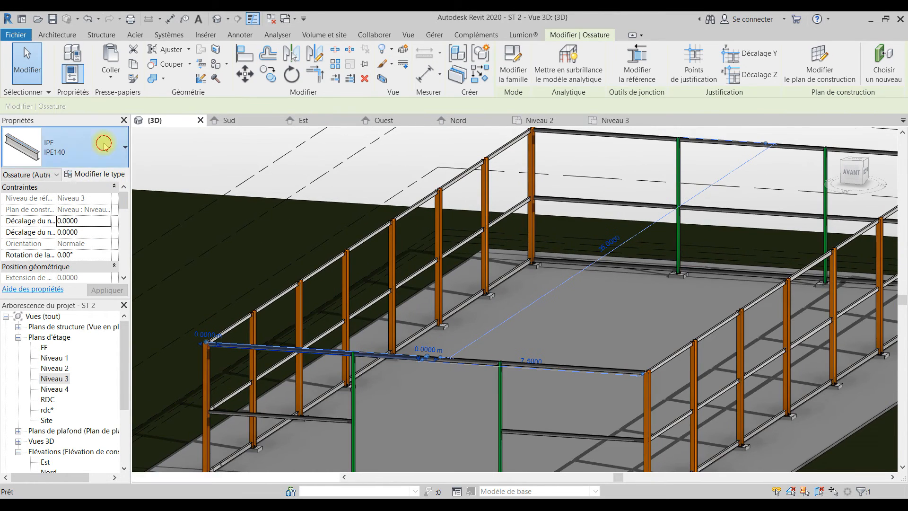
click(102, 144)
click(95, 241)
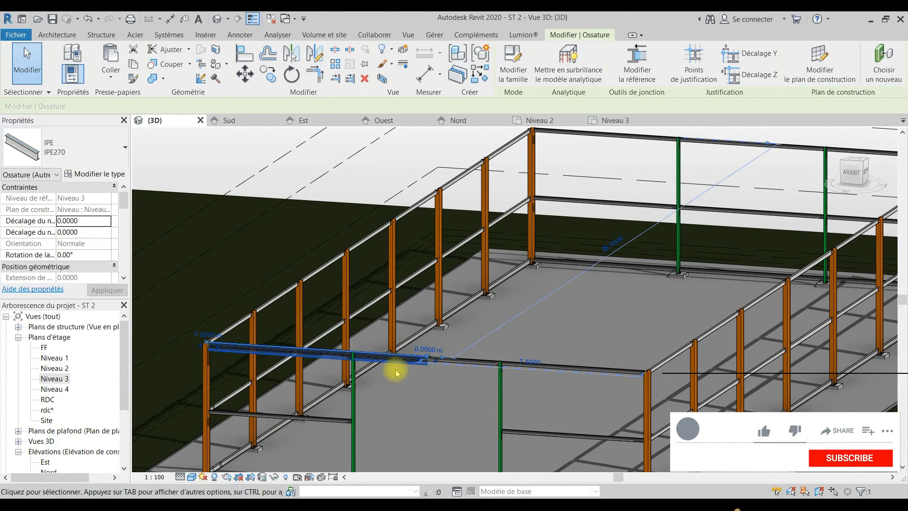
- Examine the IPE270 beam's offset properties and its position against the levels in 3D and in the Sud elevation
scroll(396, 372, up, 2)
scroll(396, 372, up, 2)
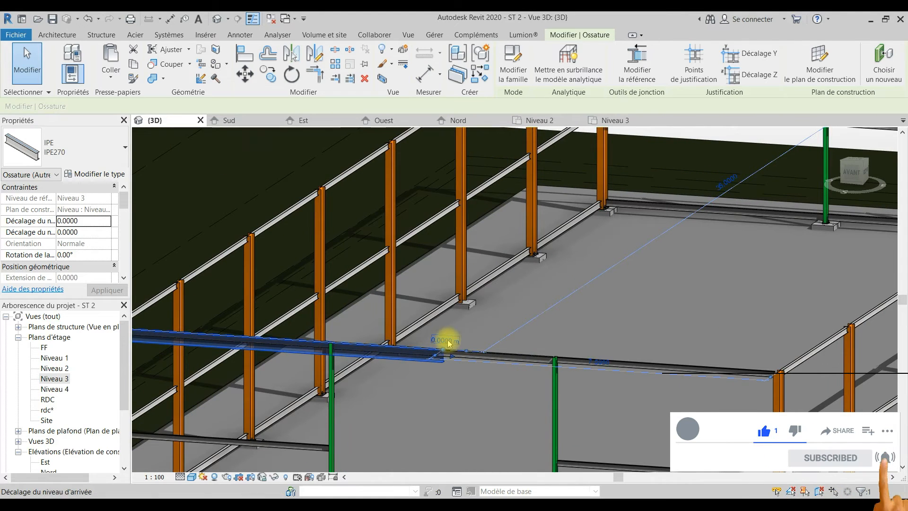
scroll(78, 245, down, 4)
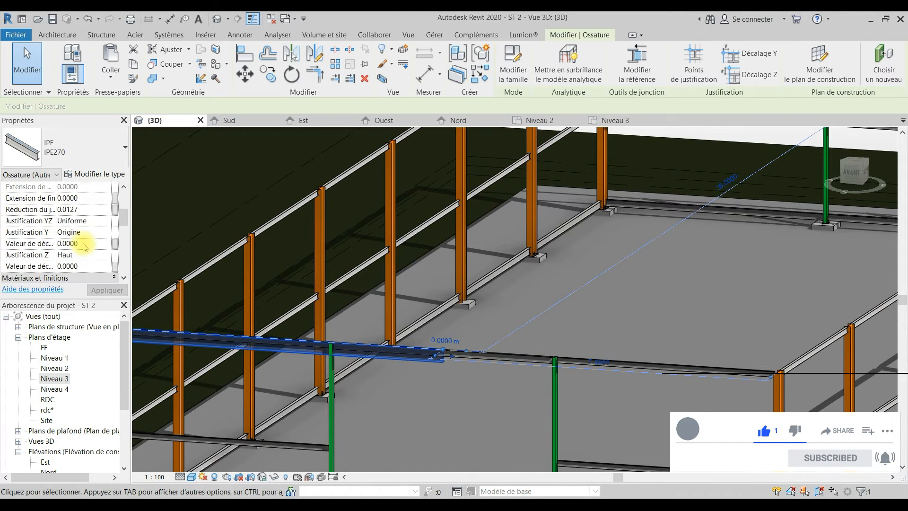
click(81, 232)
scroll(298, 260, down, 5)
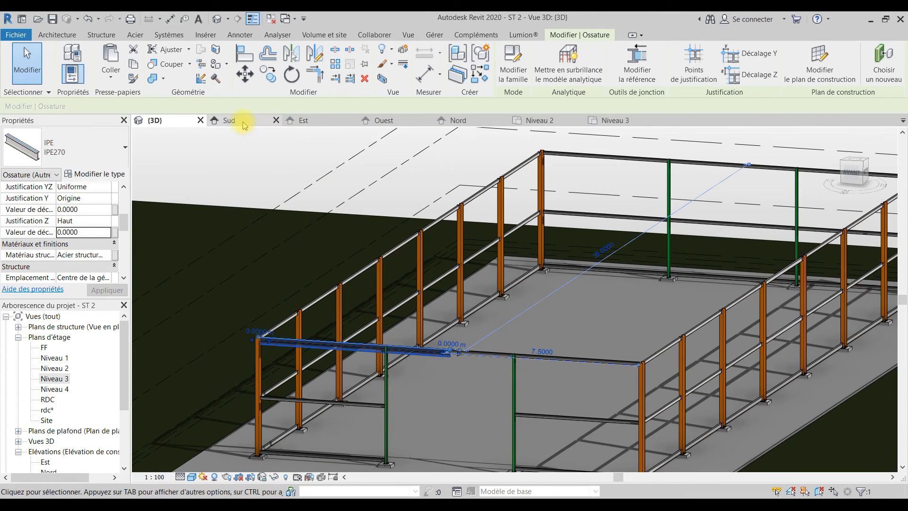
click(242, 121)
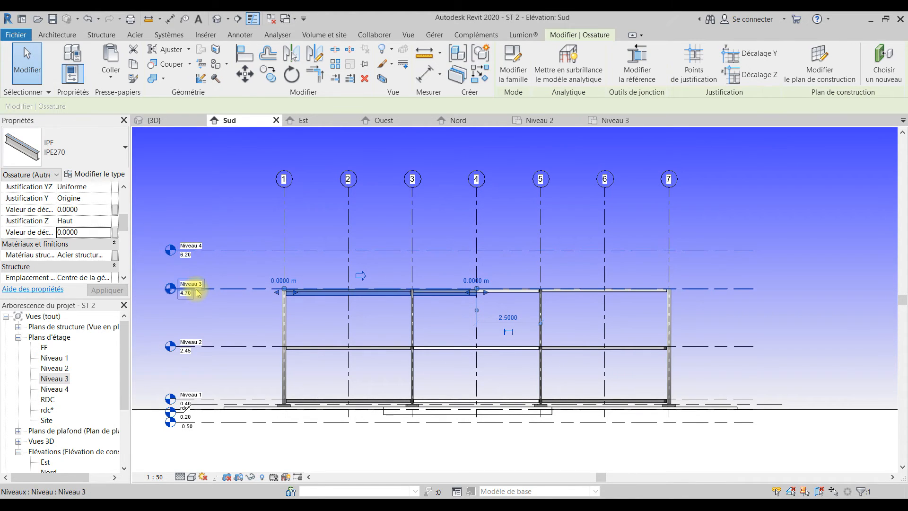
click(169, 121)
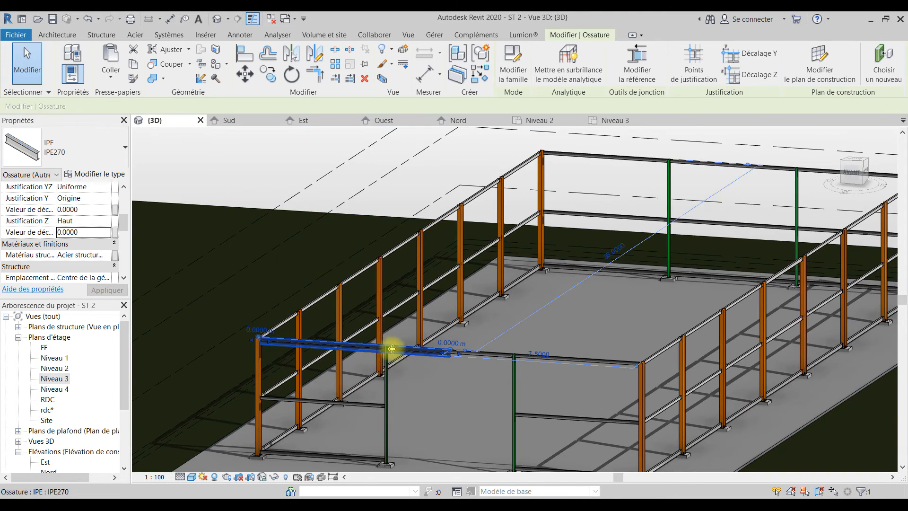
click(236, 122)
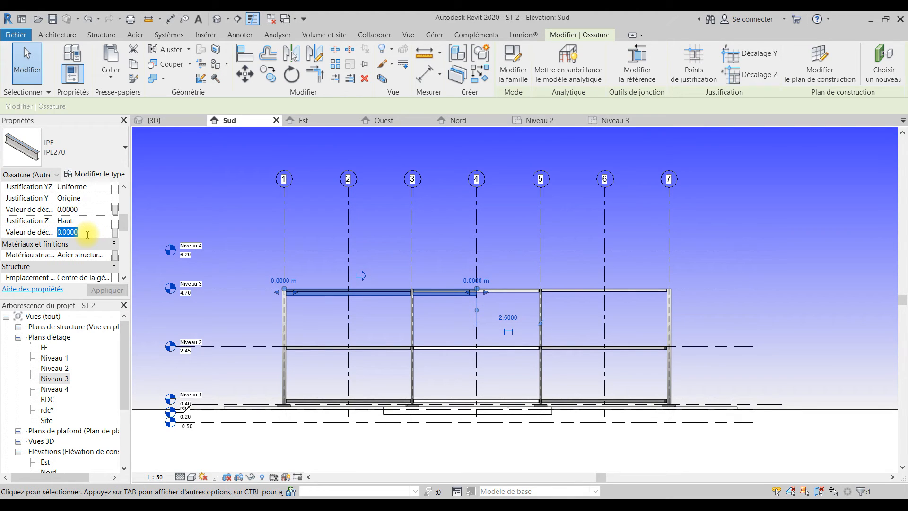
- Try a Z offset value of 2.5 on the IPE270 beam and undo it
text(2.5)
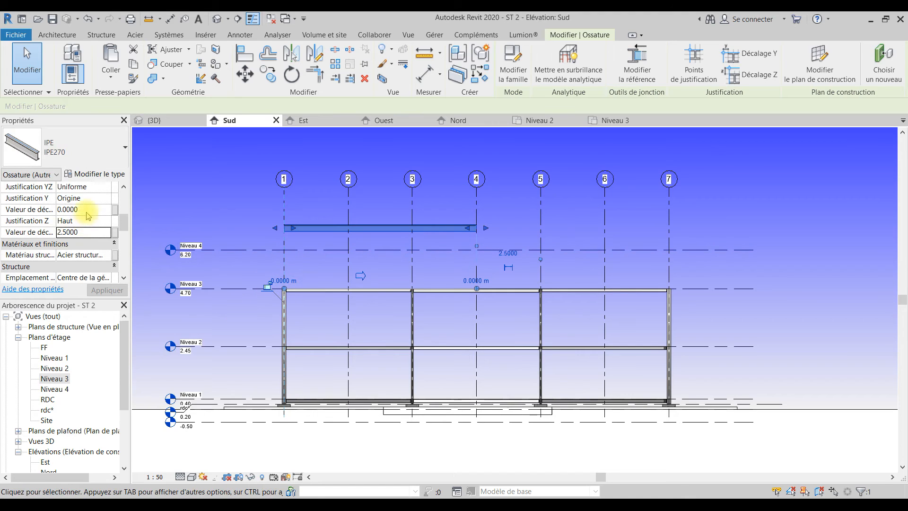
scroll(66, 229, up, 1)
scroll(90, 263, up, 1)
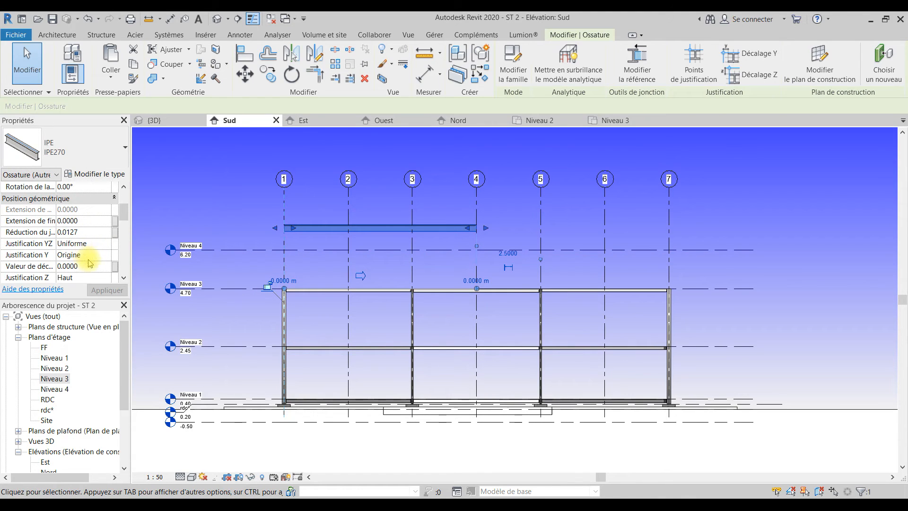
key(ctrl+z)
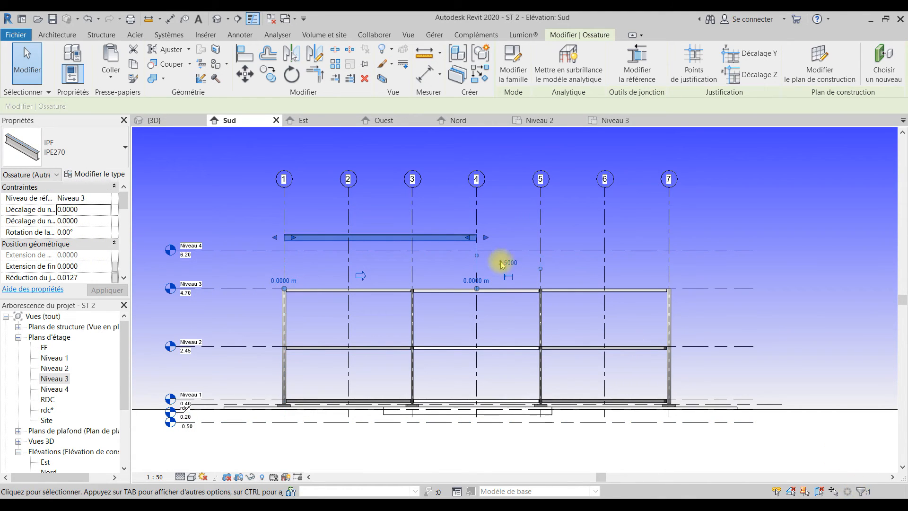
- Set the IPE270 beam's Z offset value to 0 with the Z justification at Origine
scroll(60, 256, down, 4)
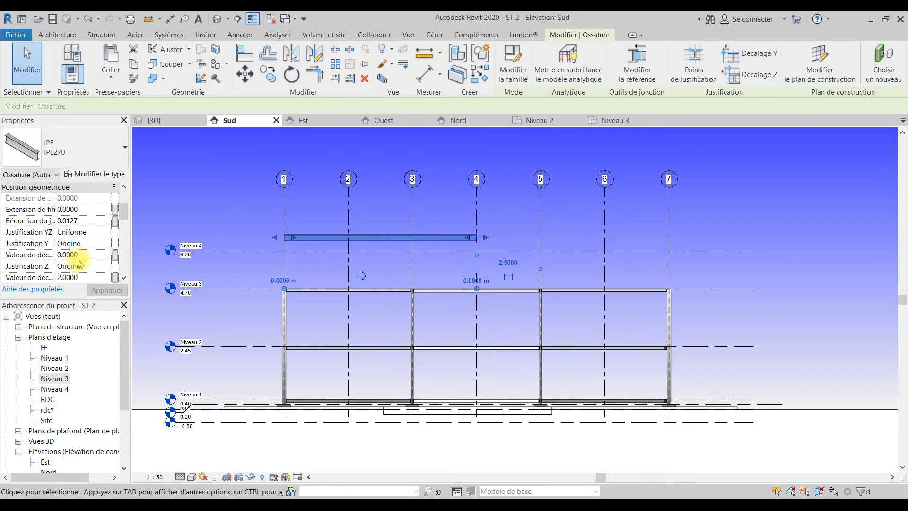
scroll(52, 246, up, 5)
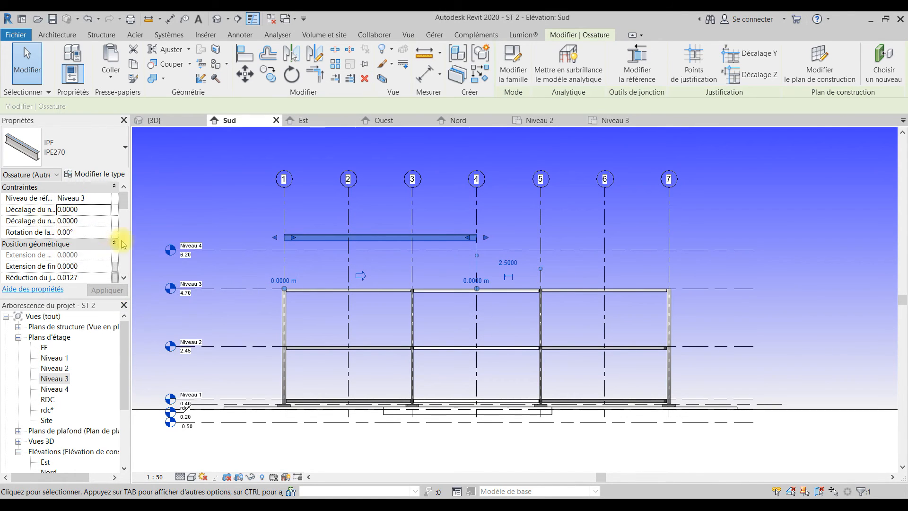
scroll(76, 251, down, 3)
scroll(45, 255, up, 3)
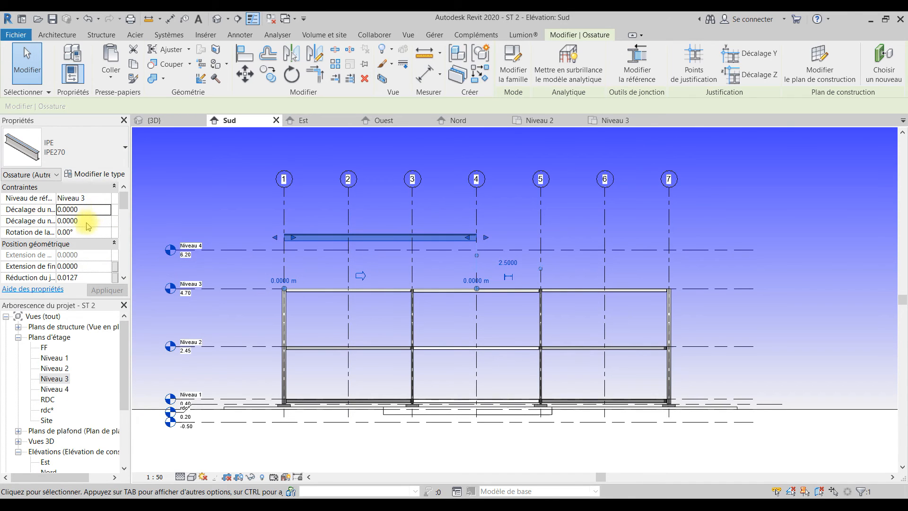
scroll(104, 201, down, 5)
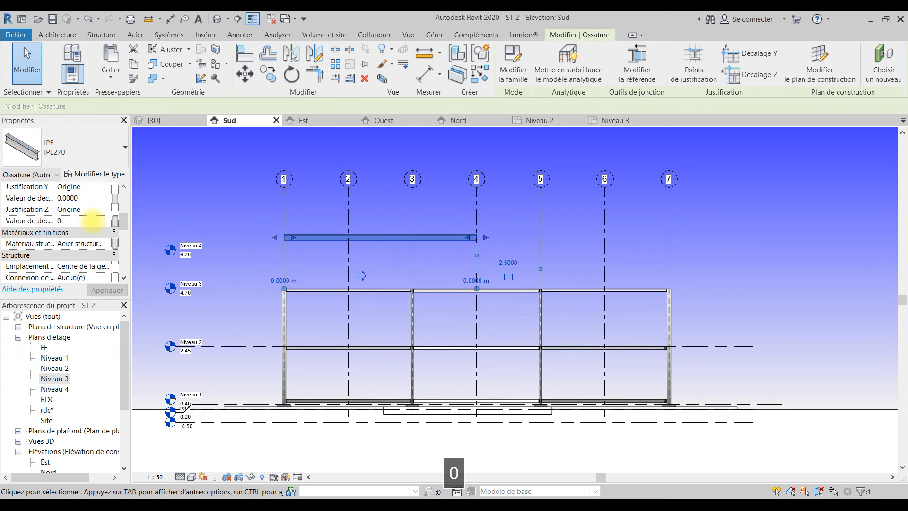
scroll(283, 235, up, 3)
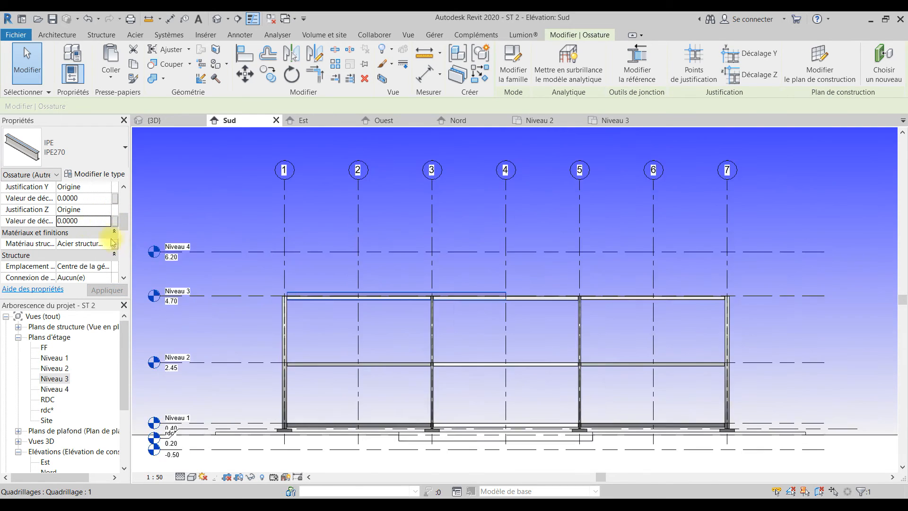
- Slope the IPE270 beam by setting its end level offset to 2.5 and lowering its end at grid 4 onto Niveau 4
scroll(71, 215, up, 5)
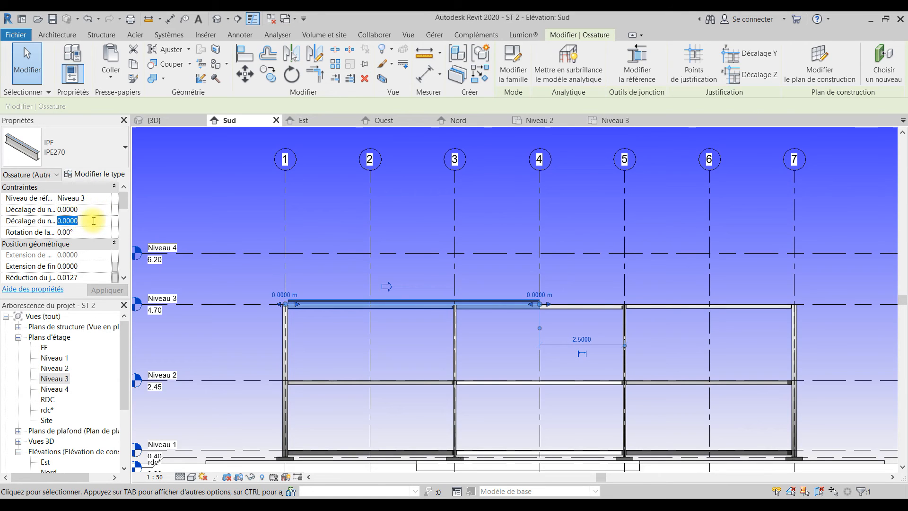
text(2.)
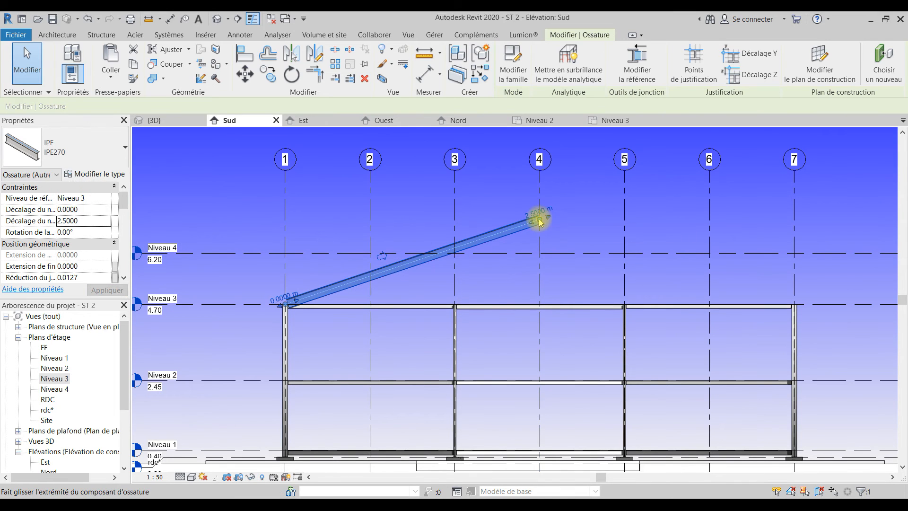
drag(539, 223, 539, 254)
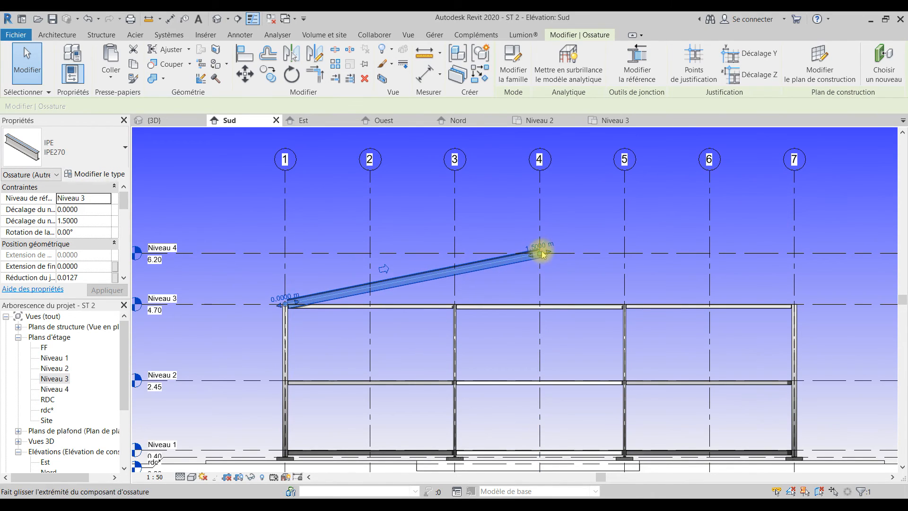
click(565, 289)
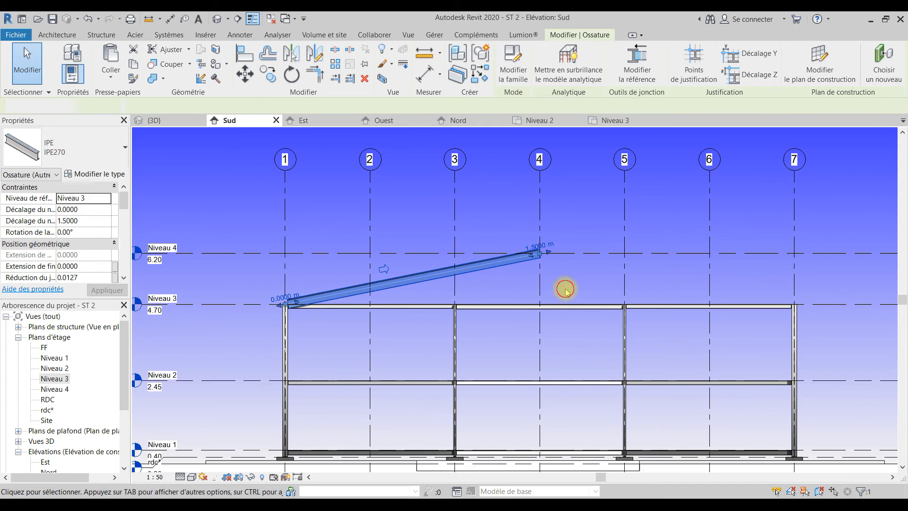
- Mirror a copy of the sloped IPE270 beam about grid 4 to form the gable, and dismiss the save reminder
click(472, 264)
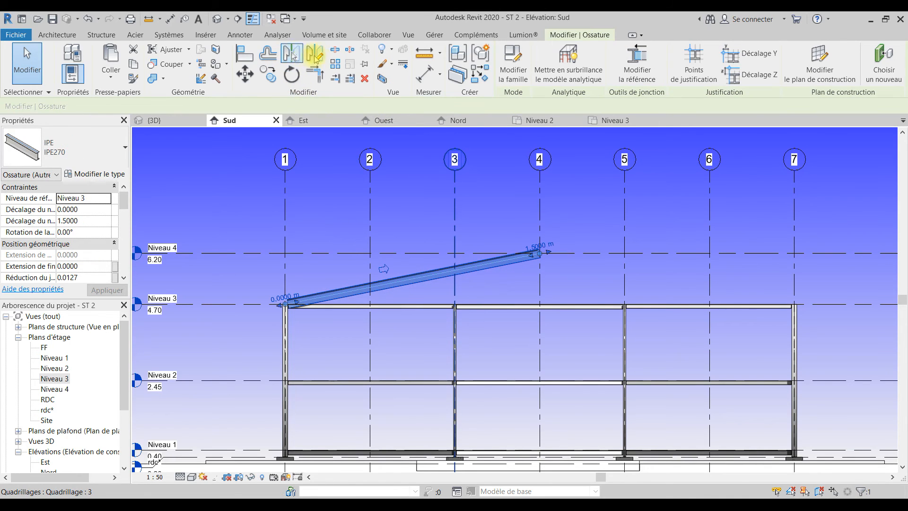
click(292, 53)
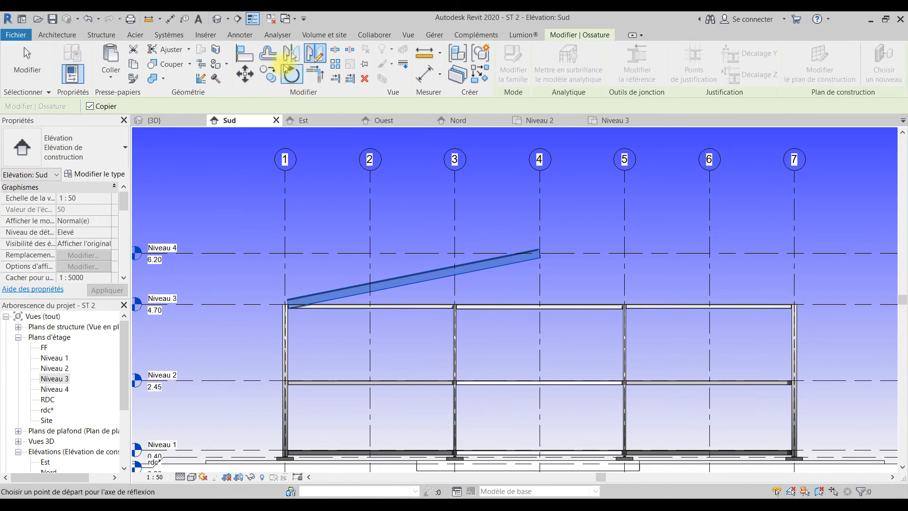
click(537, 334)
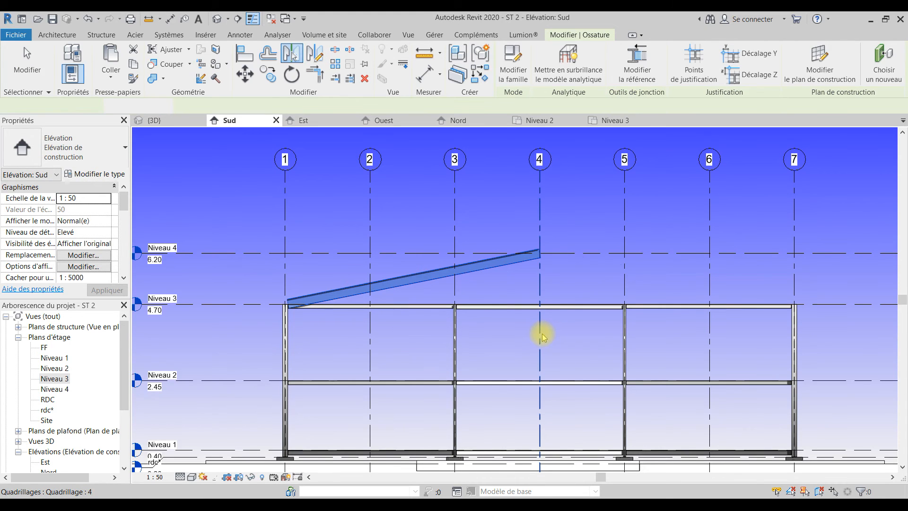
key(Escape)
key(Escape)
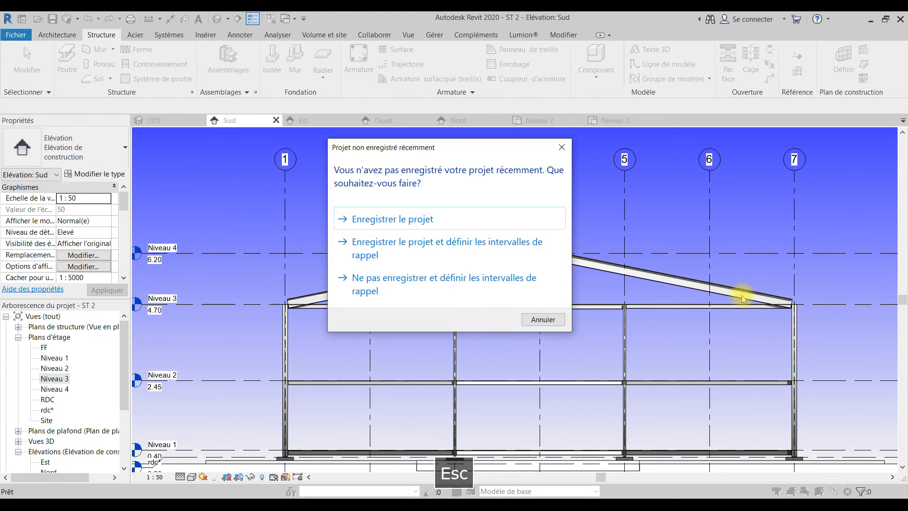
click(564, 148)
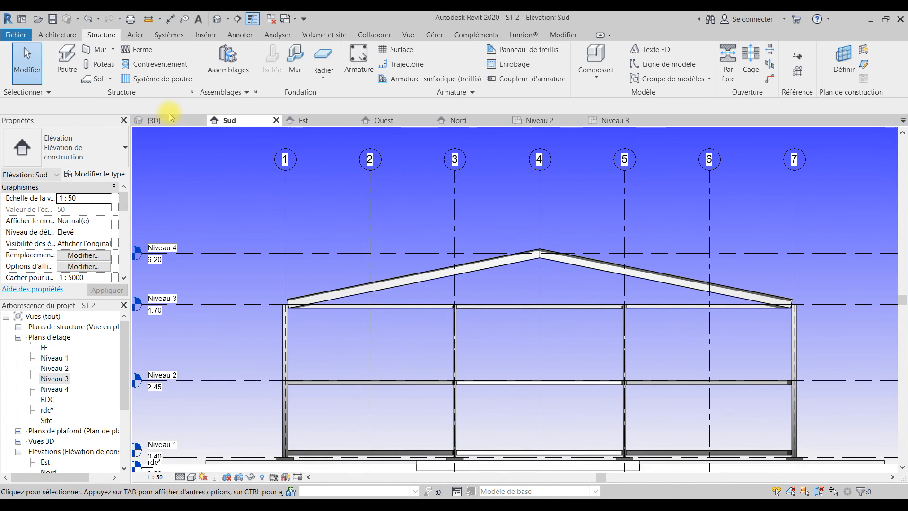
- Select both sloped IPE270 rafters of the front gable in the 3D view
click(171, 118)
shift+middle_drag(543, 377, 371, 318)
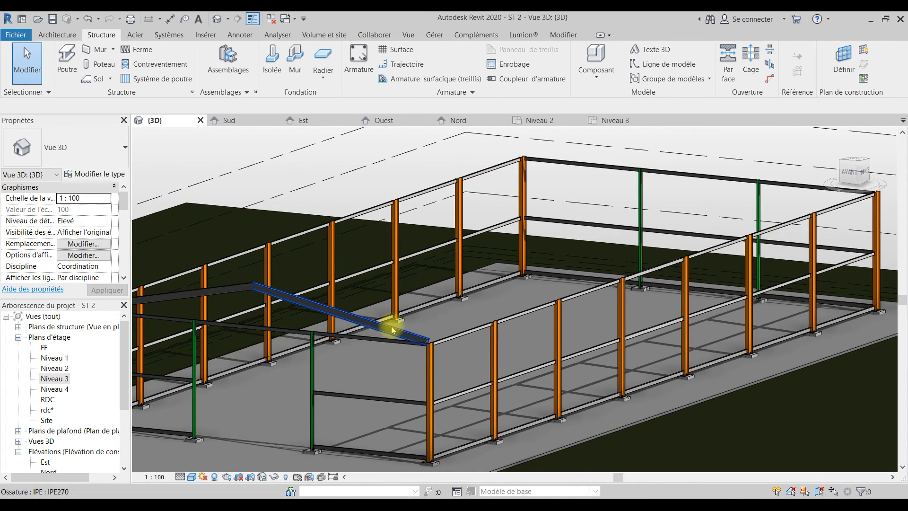
click(391, 325)
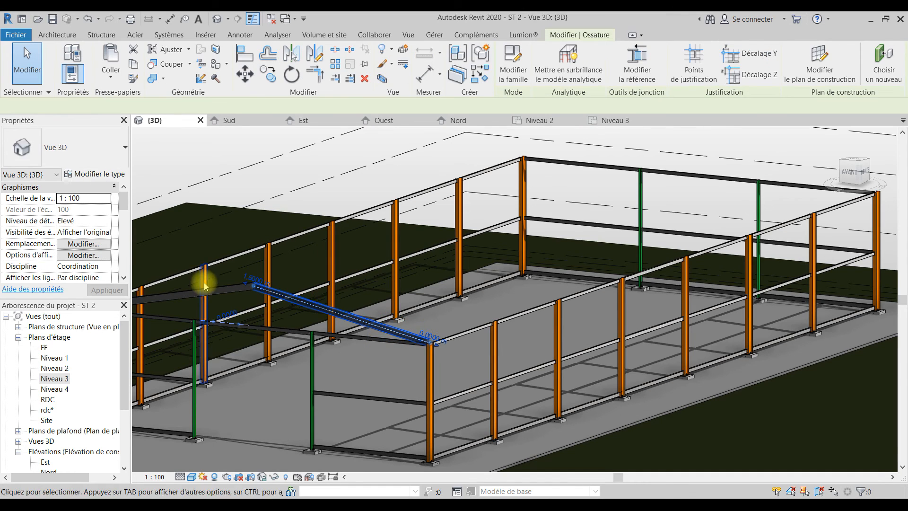
ctrl+click(229, 283)
scroll(428, 350, down, 2)
middle_drag(431, 352, 476, 370)
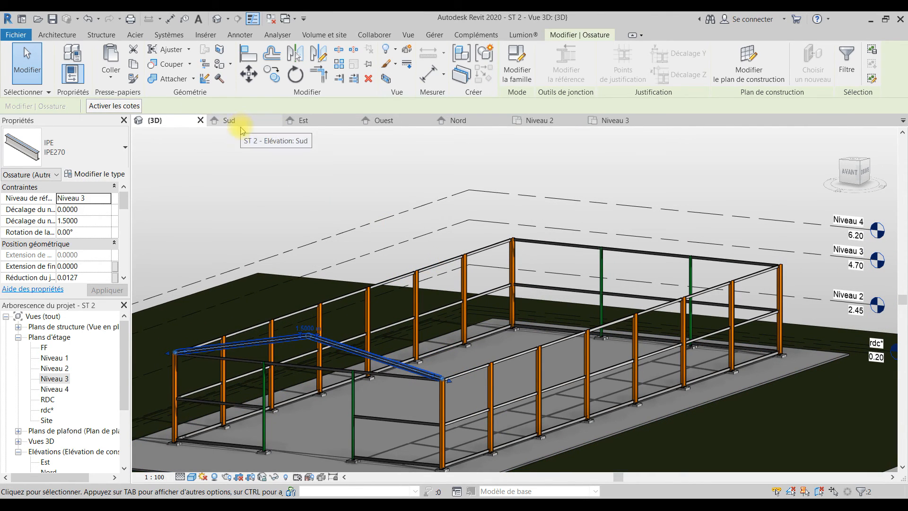
- In the Niveau 3 plan, copy the selected rafter pair from grid A onto grids B, C, D and E, with constrained movement and multiple copies
click(617, 121)
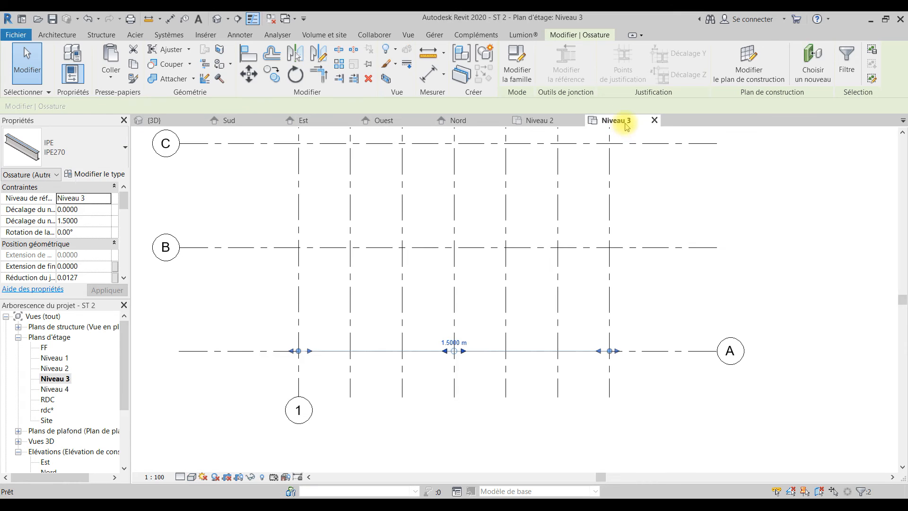
scroll(566, 270, down, 2)
scroll(561, 276, down, 1)
middle_drag(561, 276, 482, 376)
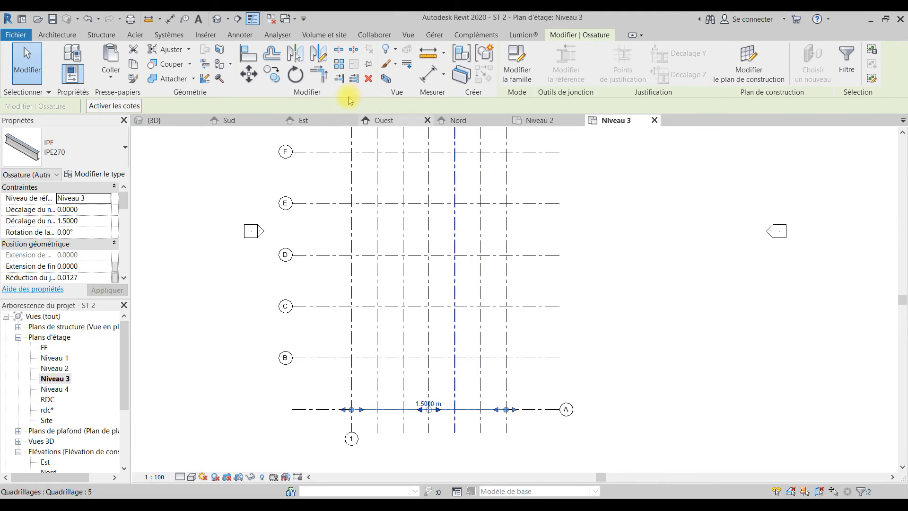
click(271, 75)
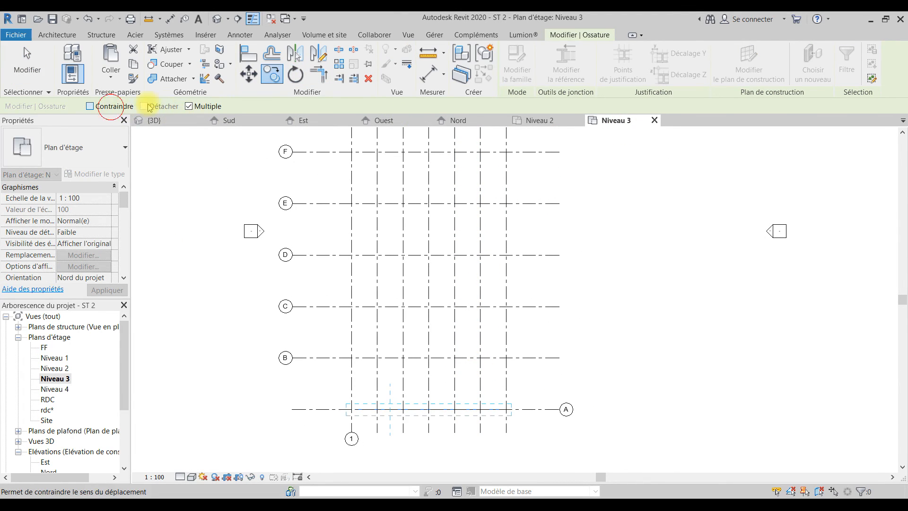
click(429, 409)
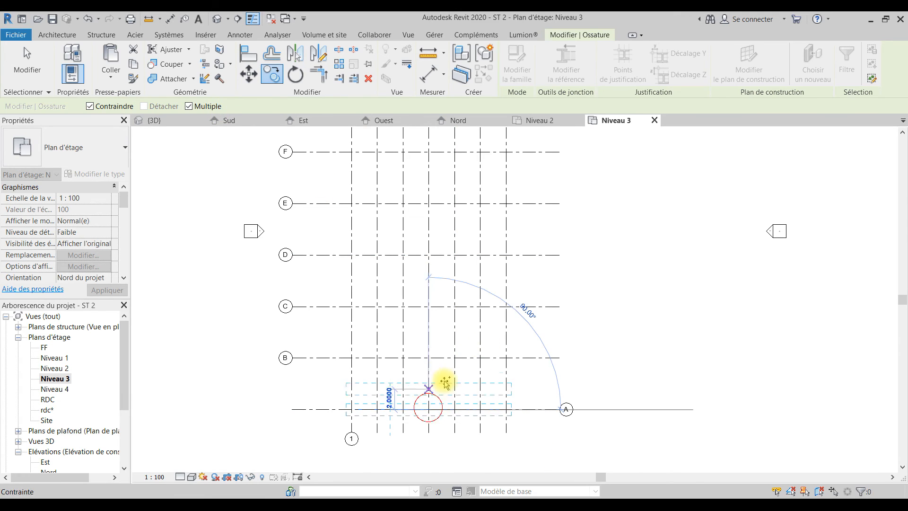
click(428, 360)
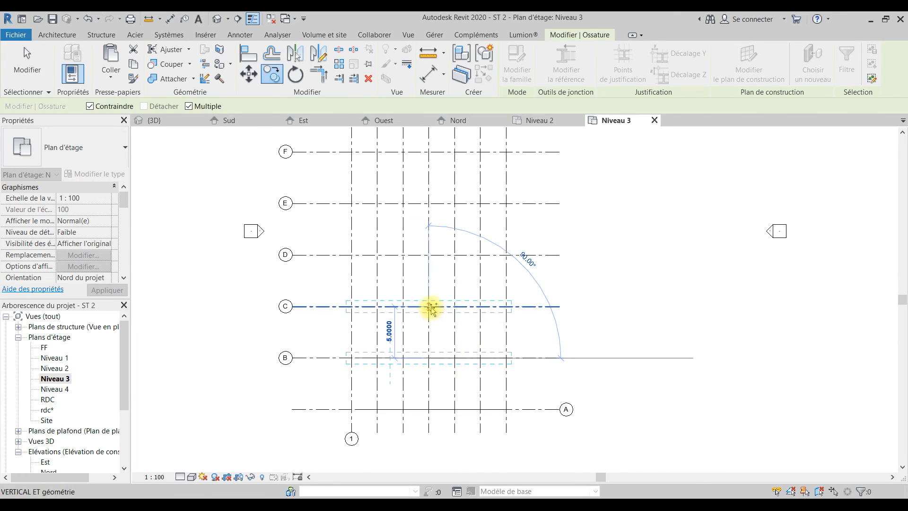
click(438, 254)
click(429, 255)
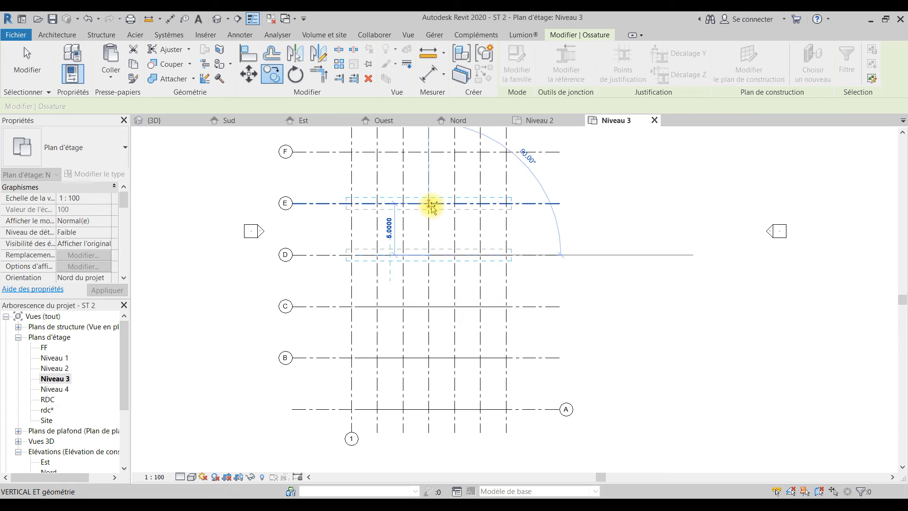
click(431, 206)
- Continue the multiple copy of the rafter pair onto grids F, G and H
middle_drag(447, 260, 452, 432)
click(439, 263)
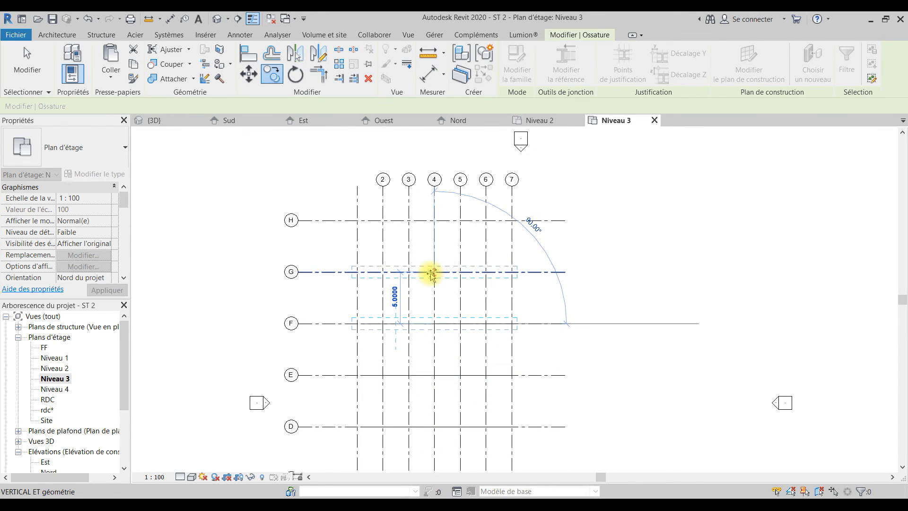
click(445, 243)
click(434, 221)
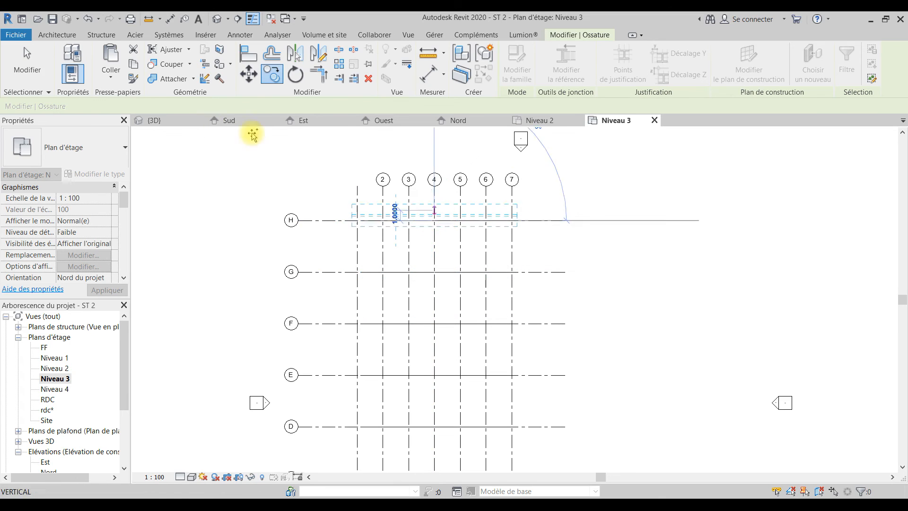
- End the copying and examine the repeated roof rafters along the building in the 3D view
click(152, 120)
key(Escape)
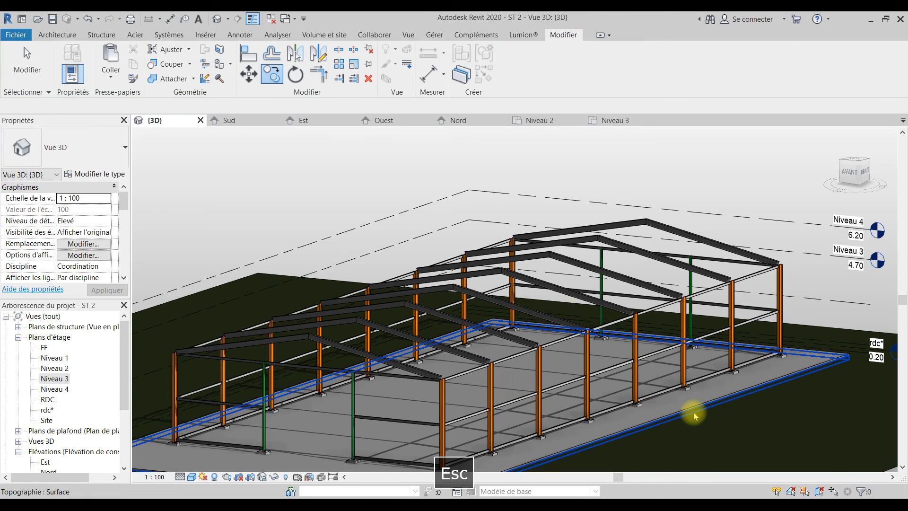
middle_drag(696, 386, 691, 351)
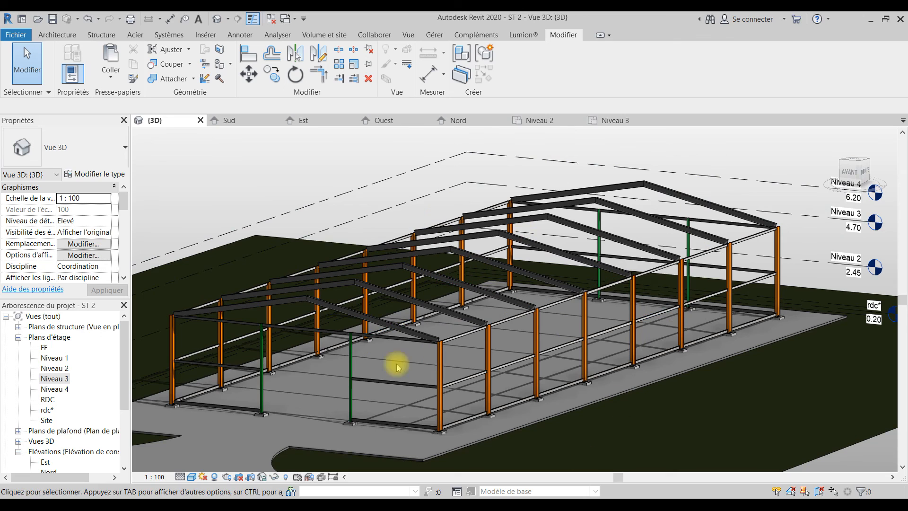
middle_drag(314, 375, 341, 371)
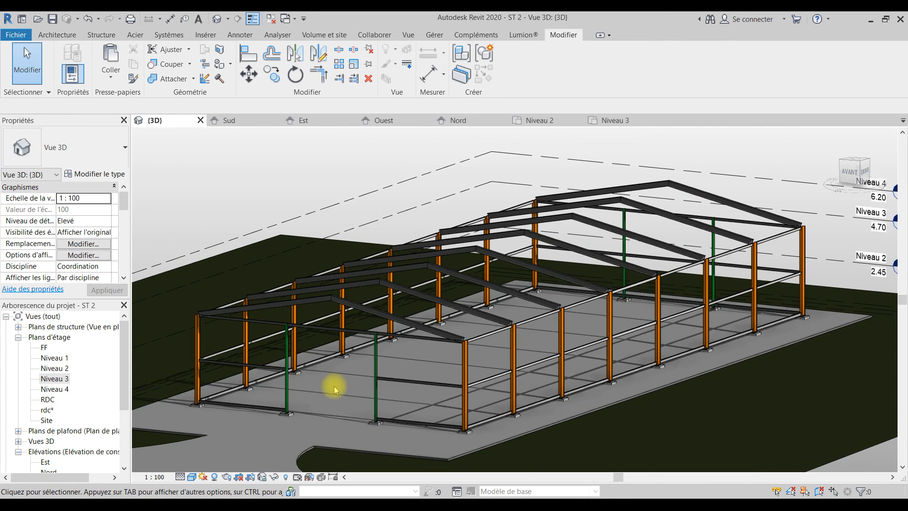
scroll(334, 386, up, 2)
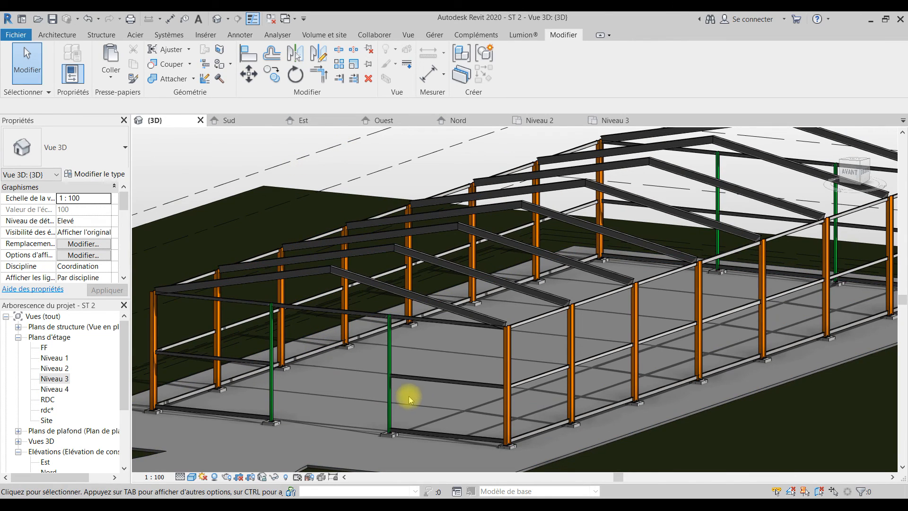